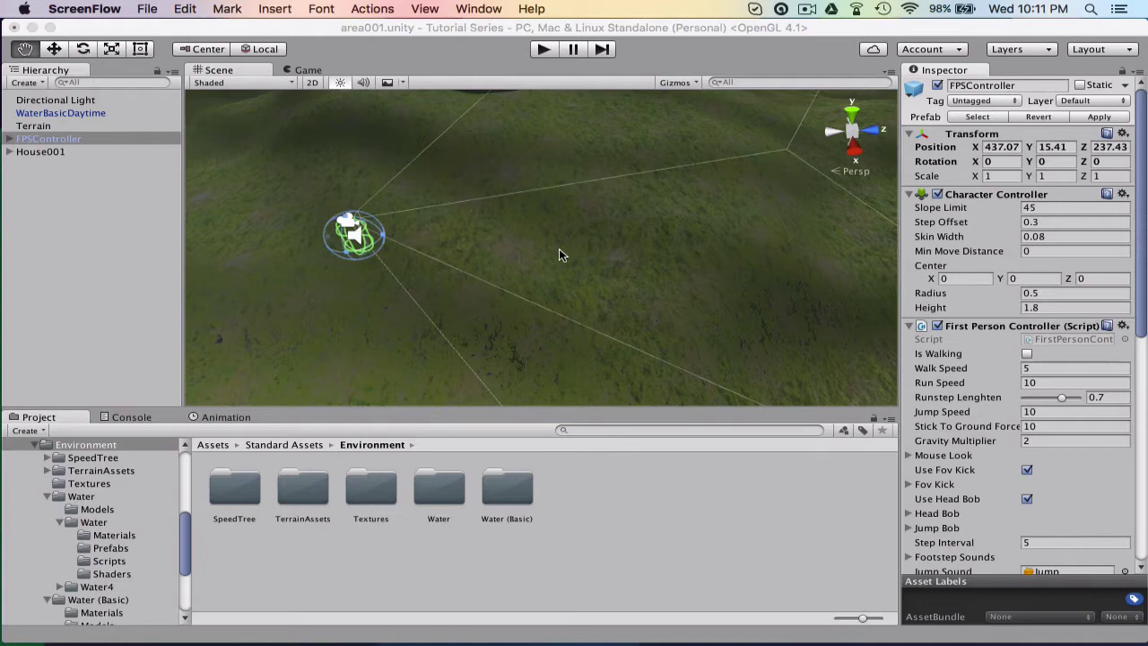
- Zoom, pan and orbit the Scene view close to the FPSController and expand its children
scroll(558, 248, up, 5)
drag(457, 258, 491, 195)
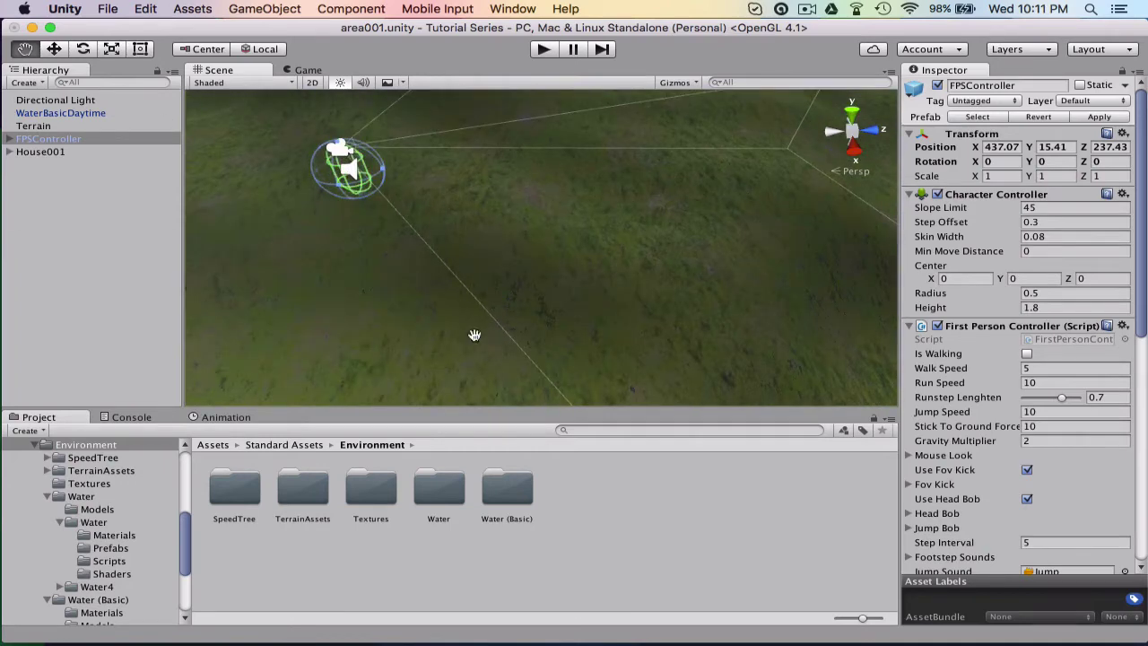
alt+drag(393, 179, 358, 198)
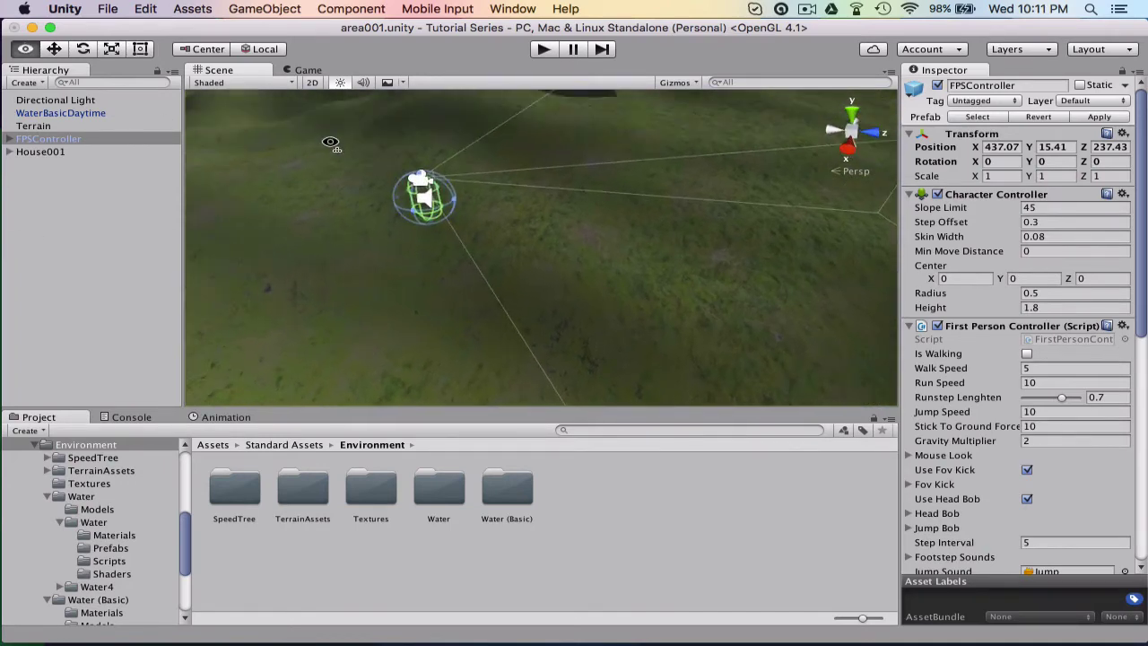
scroll(356, 202, up, 5)
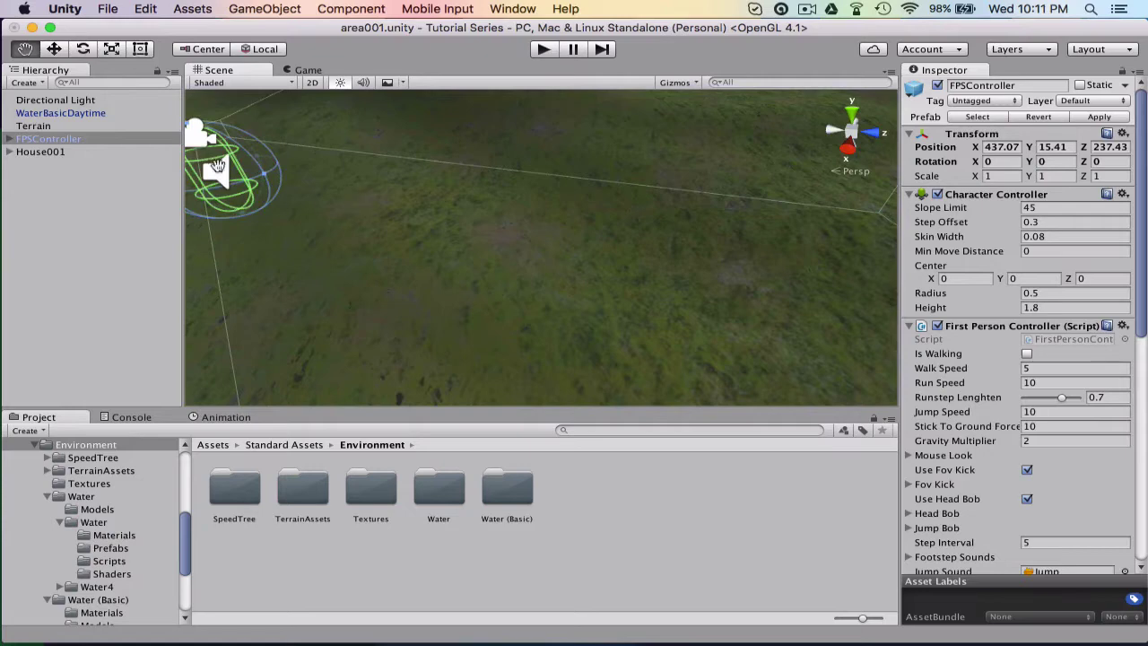
click(9, 139)
- Add a Cylinder as a child of FirstPersonCharacter and frame it in the Scene view
click(39, 152)
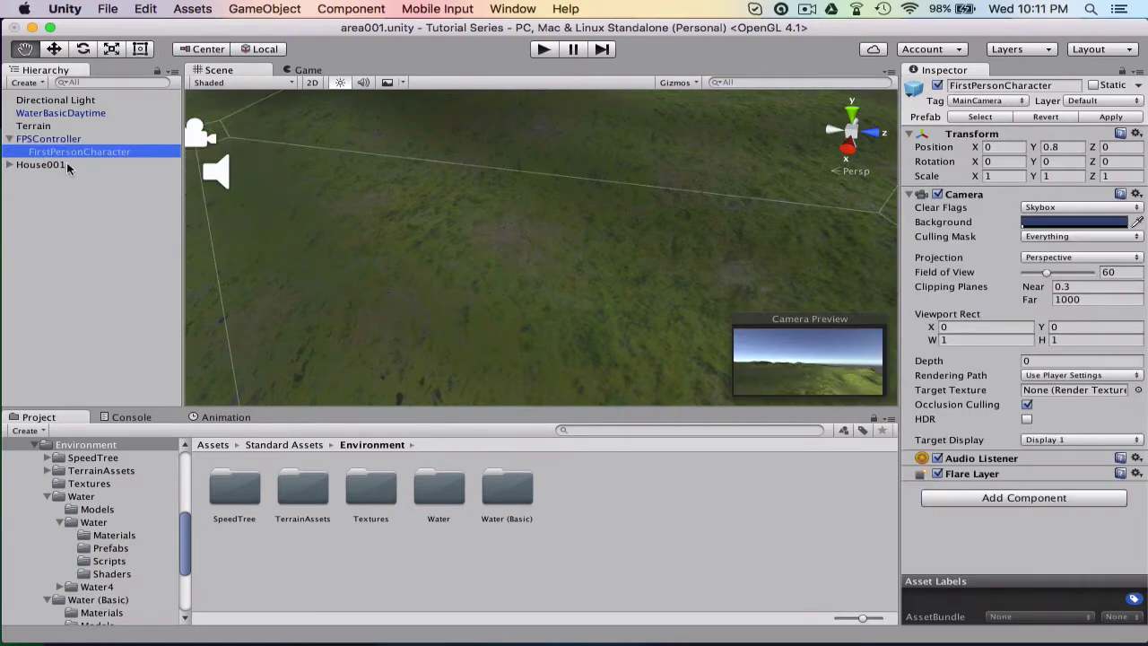
right_click(59, 157)
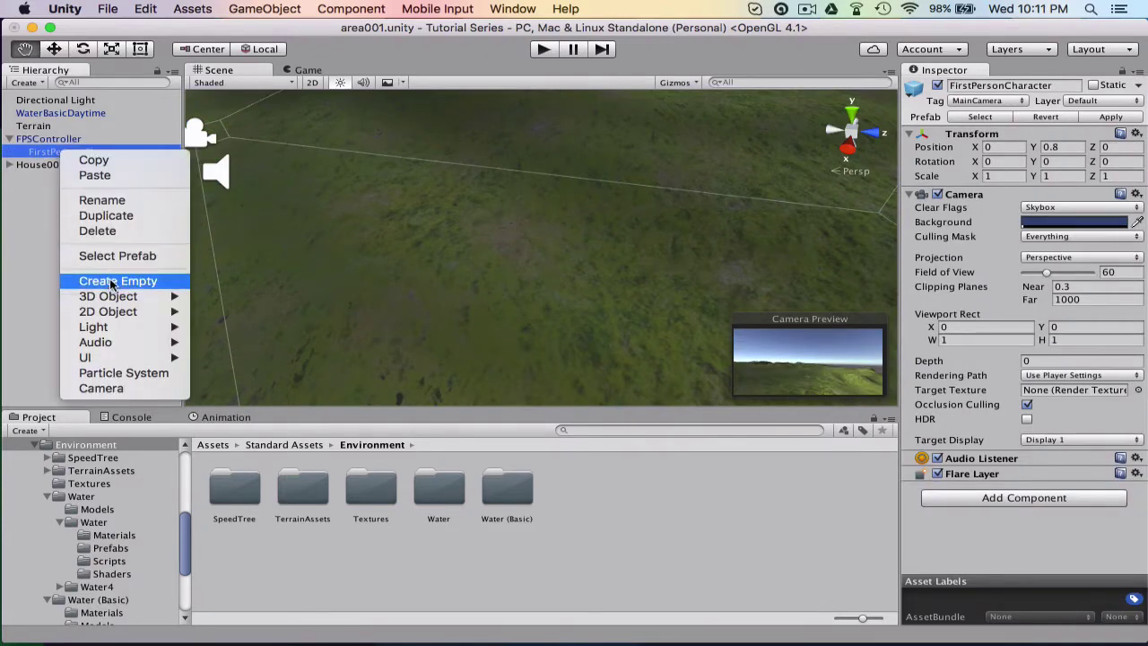
mouse_move(121, 297)
click(214, 343)
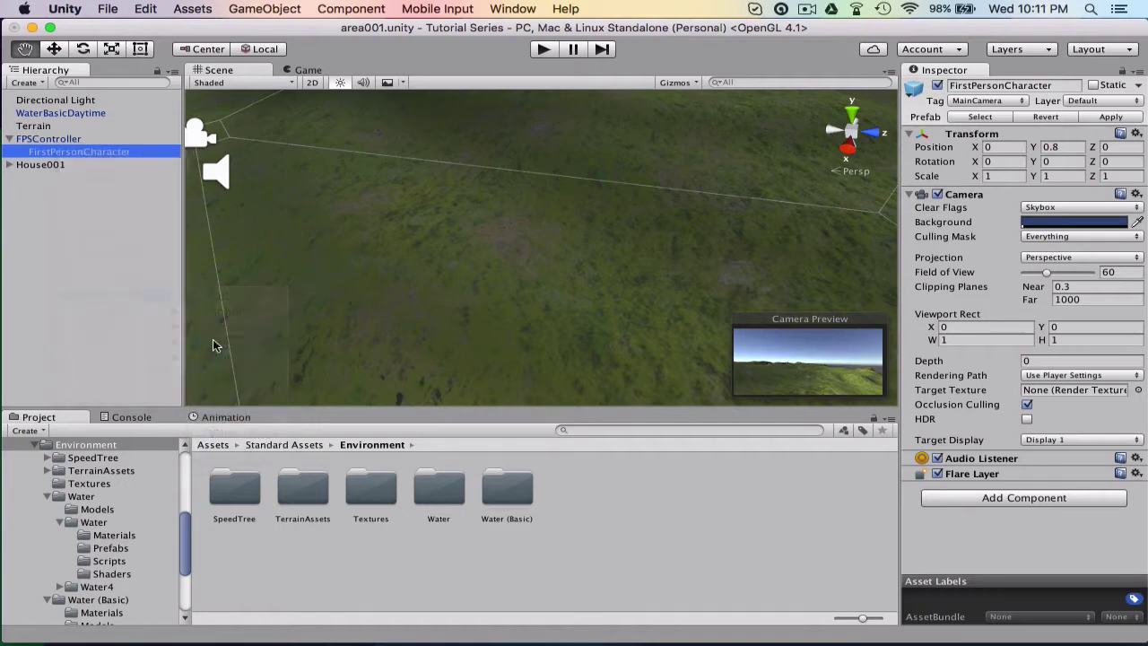
key(f)
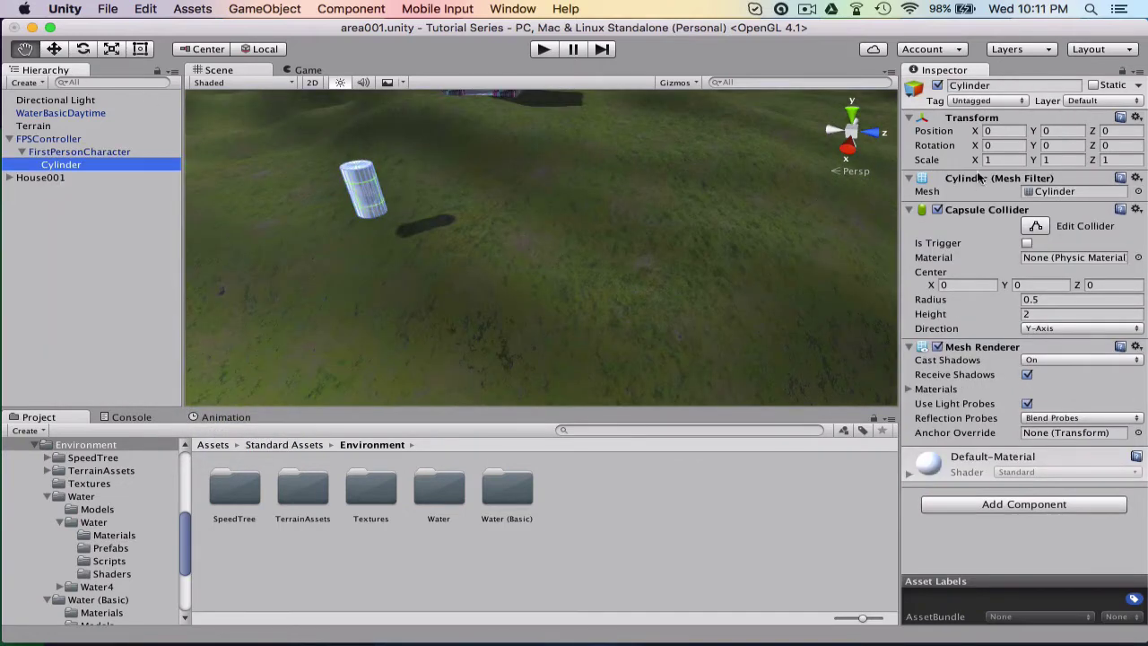
- Scale the Cylinder to 0.2, 0.7, 0.2
click(1004, 159)
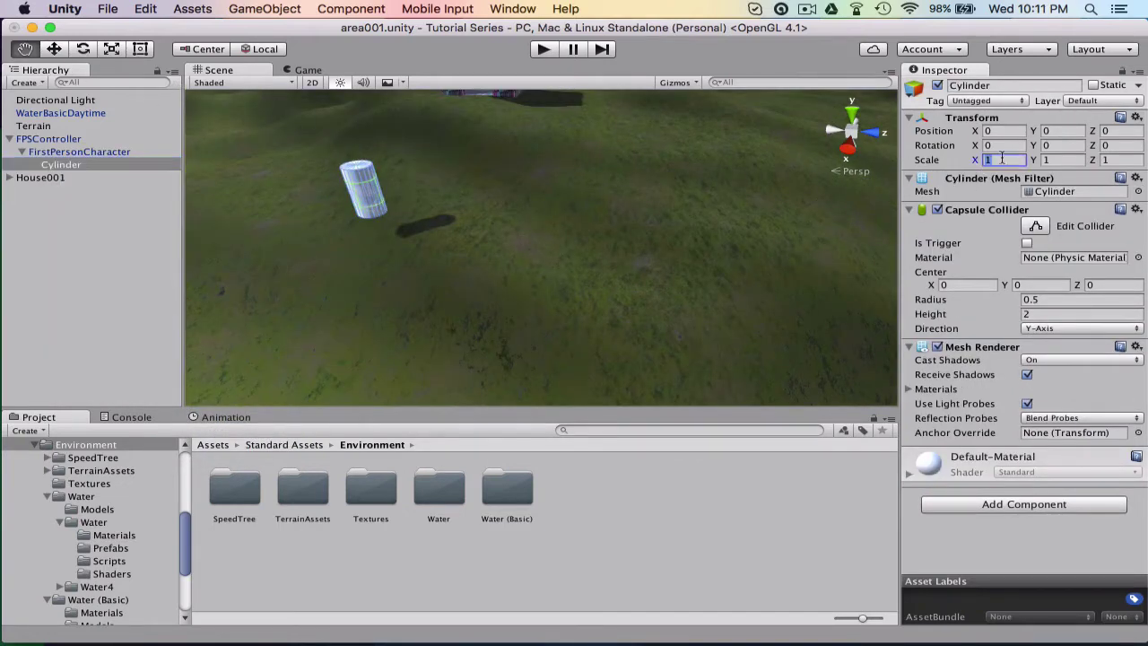
text(0.2)
key(Tab)
key(Tab)
key(BackSpace)
text(0.2)
mouse_move(397, 192)
mouse_down()
mouse_move(385, 179)
mouse_move(396, 184)
mouse_up()
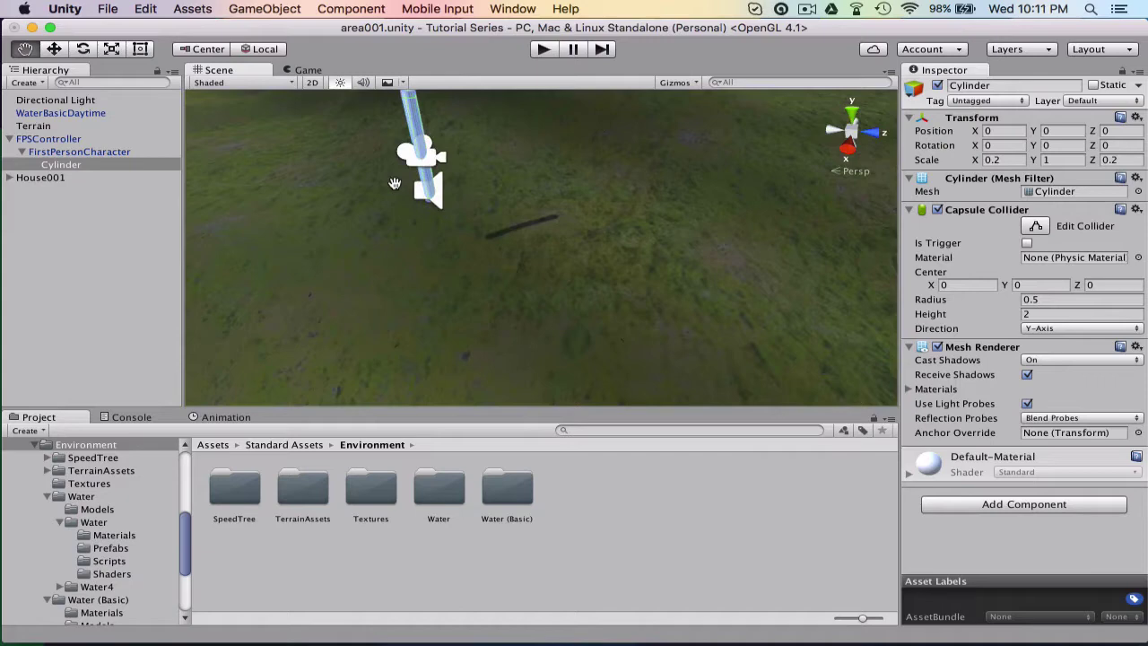
click(1063, 159)
key(BackSpace)
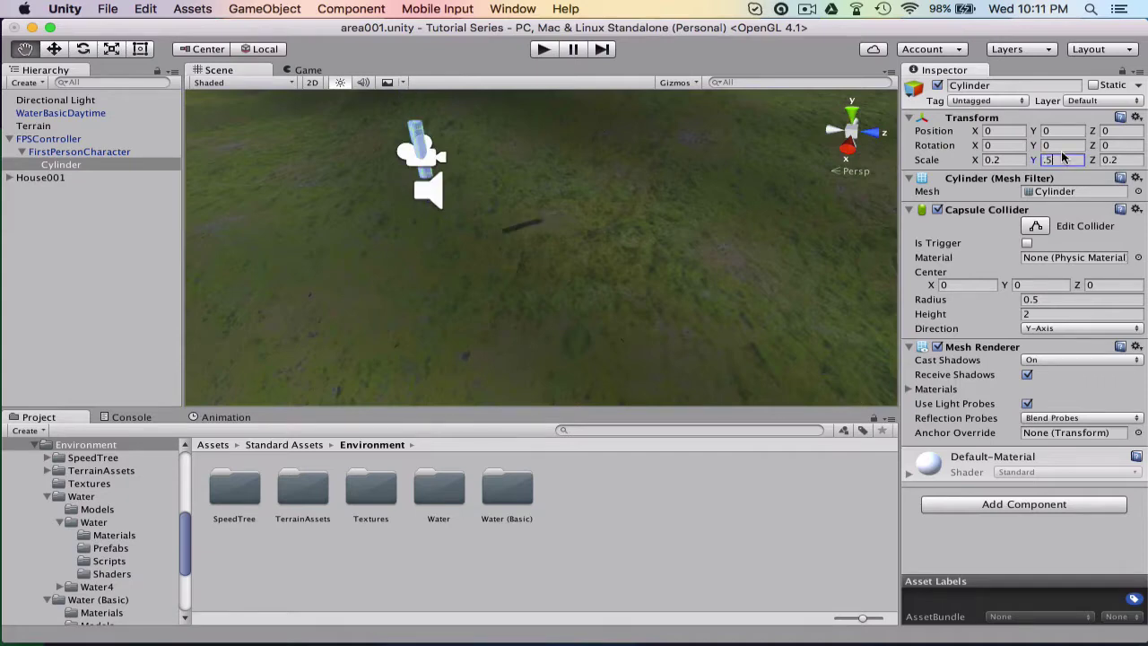
text(.7)
- Move the Cylinder to Y -0.37, Z 0.69 in front of the camera and play the scene
click(54, 48)
mouse_move(484, 153)
mouse_down()
mouse_move(502, 152)
mouse_move(487, 135)
mouse_up()
scroll(488, 148, down, 3)
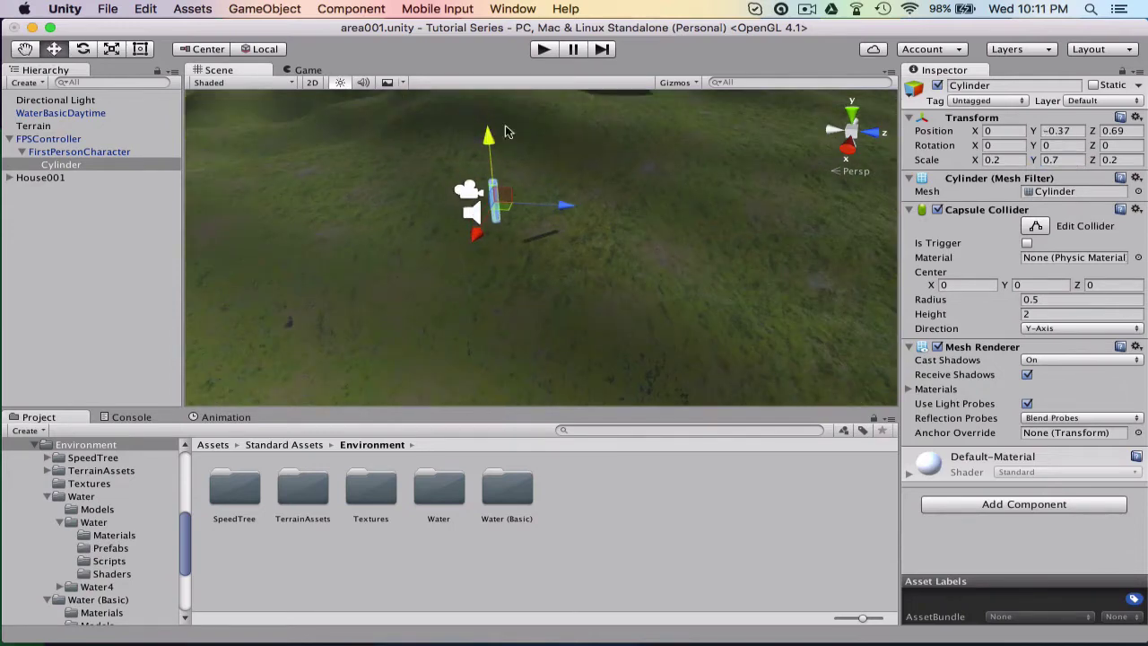
click(542, 50)
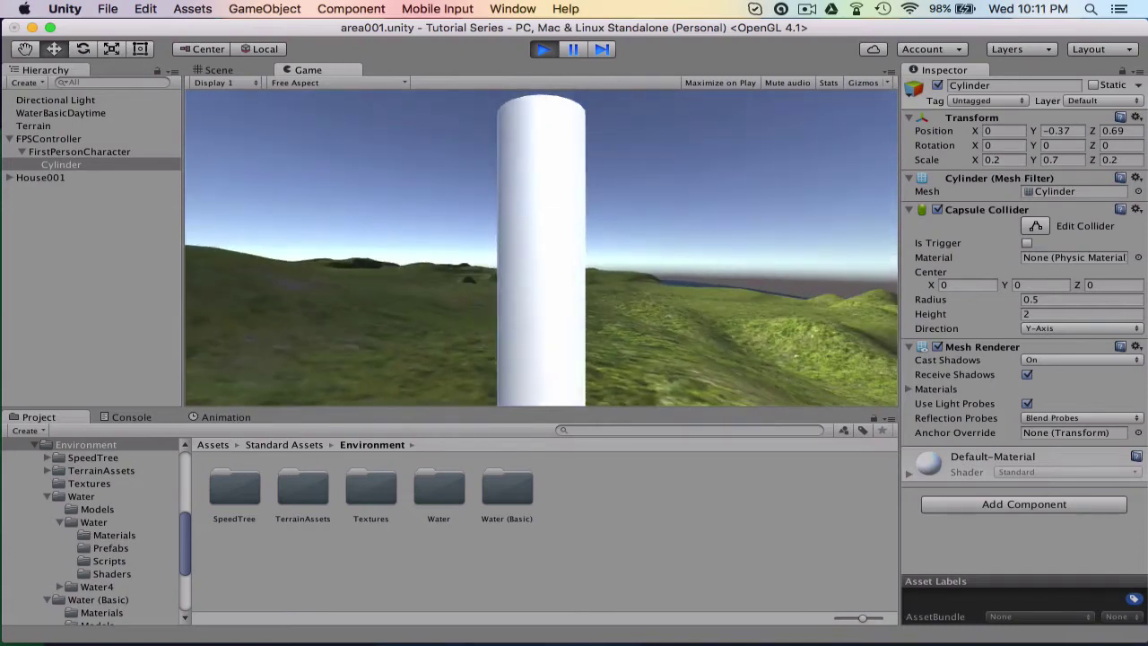
- Shift the Cylinder to X 0.6, test it in play mode, then reselect it
click(541, 51)
drag(474, 227, 468, 243)
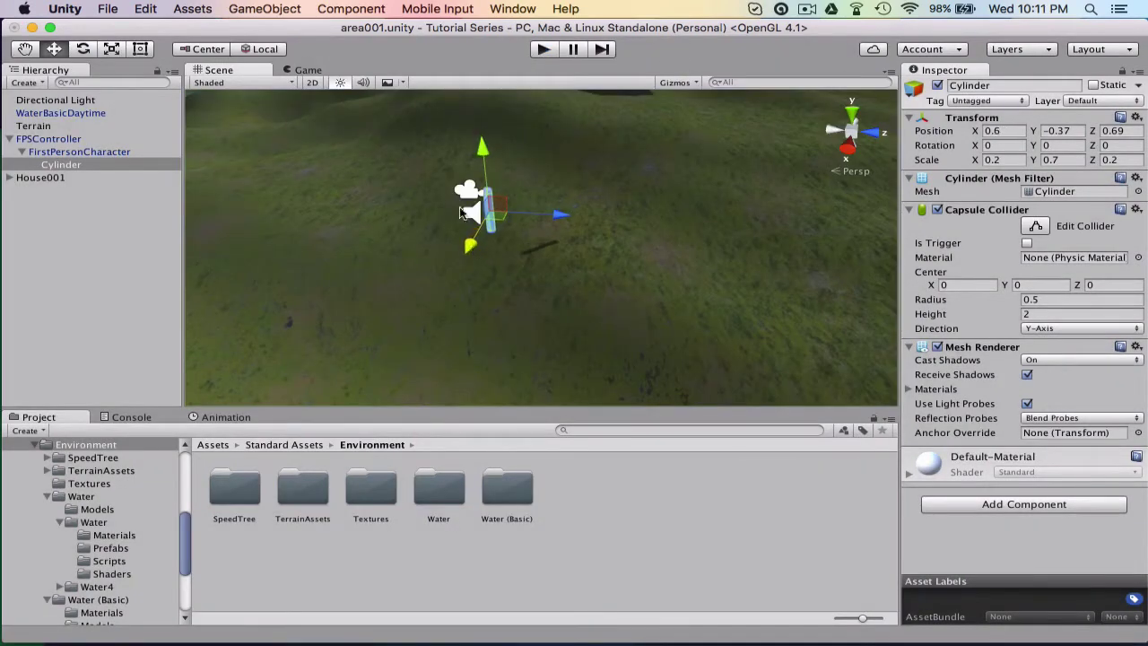
click(530, 54)
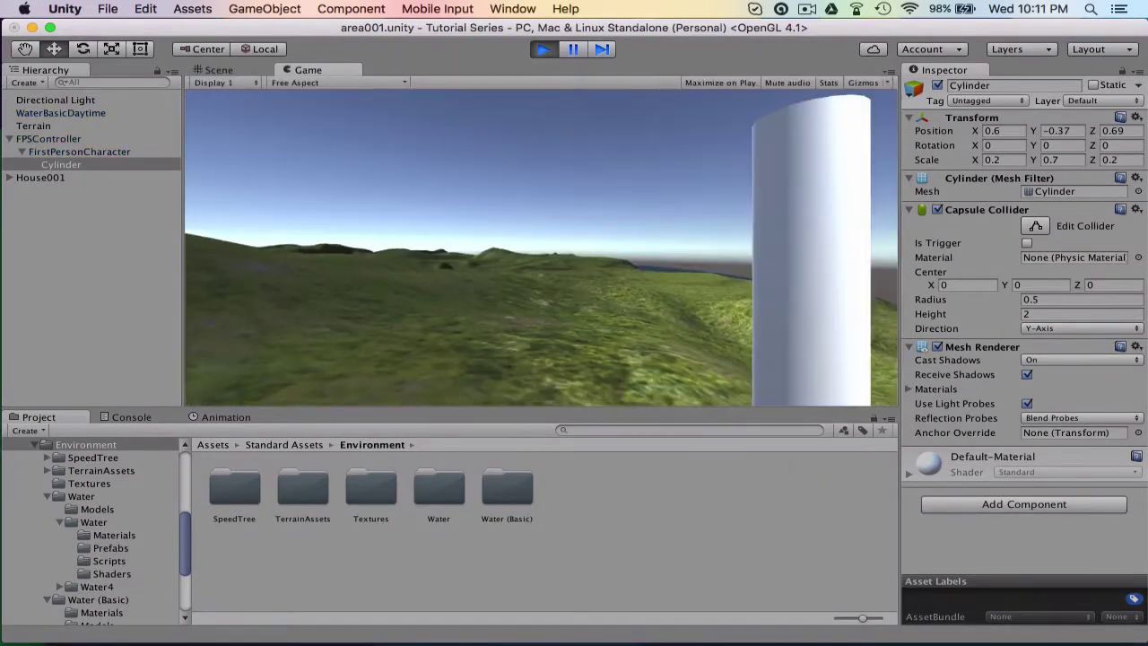
click(539, 51)
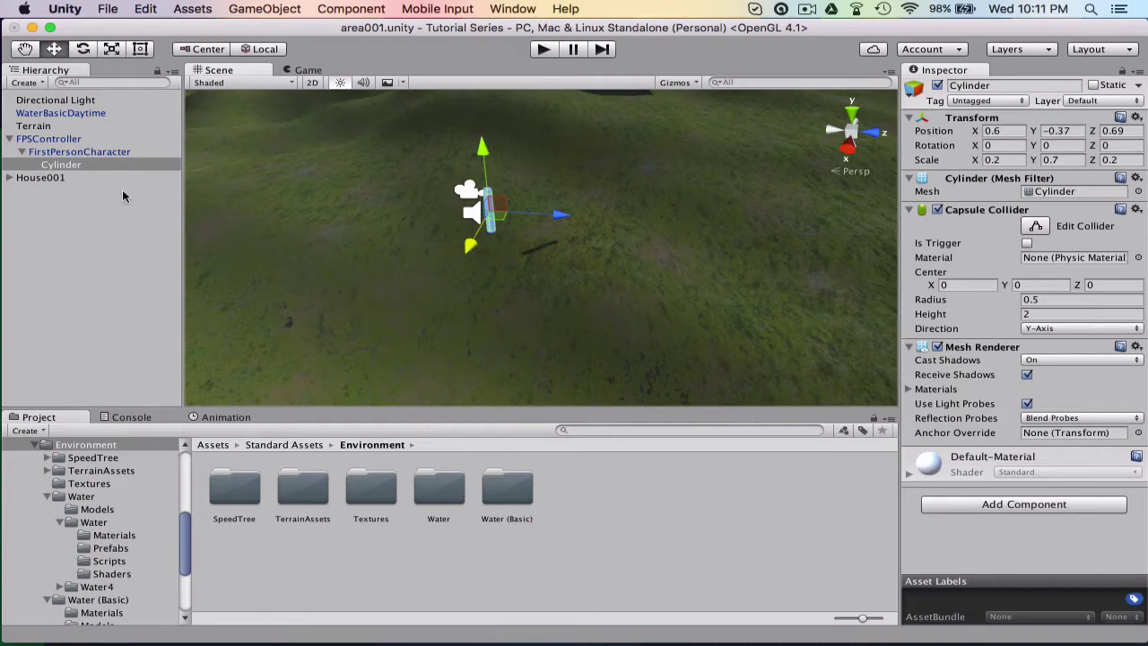
click(581, 259)
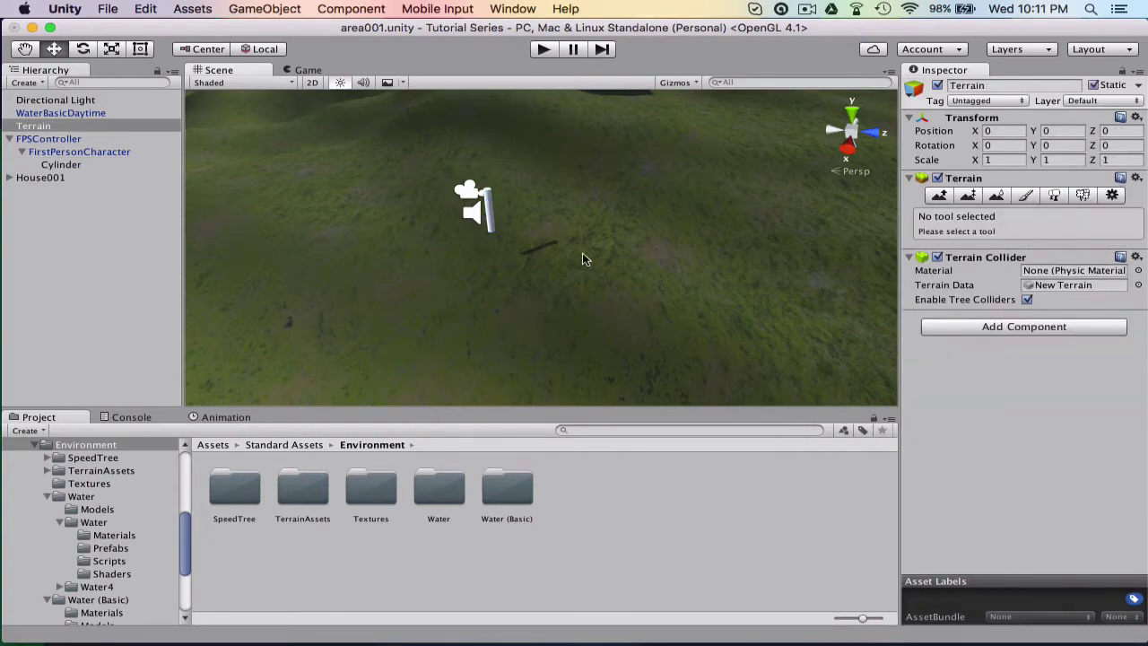
click(70, 165)
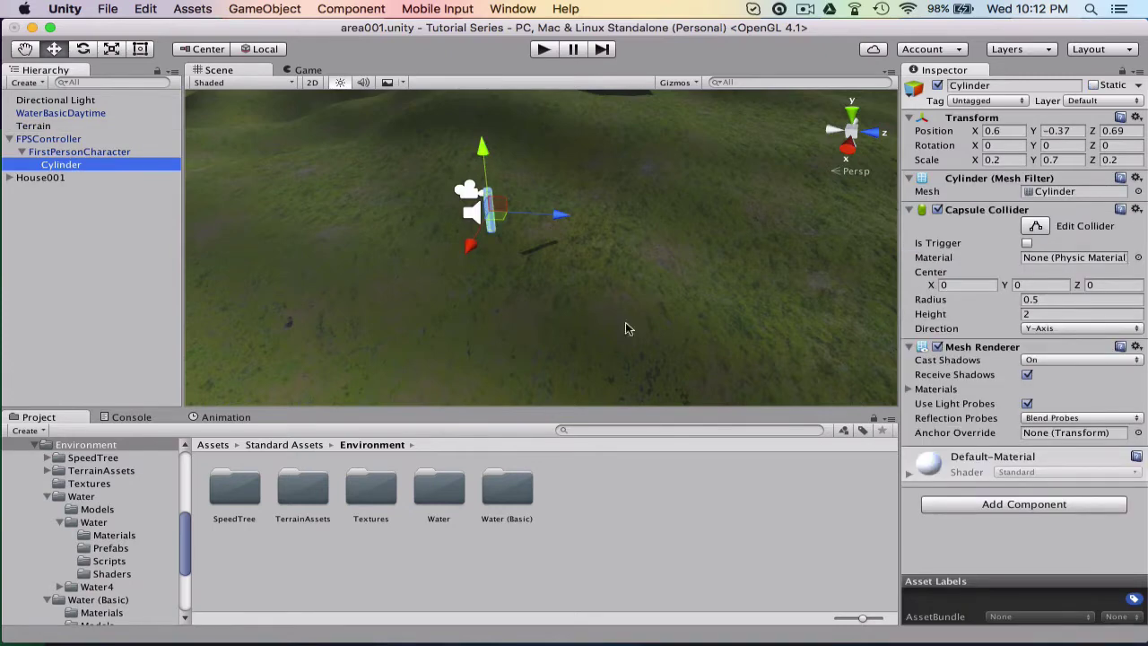
- Create a folder named Scripts inside Assets
scroll(76, 459, up, 10)
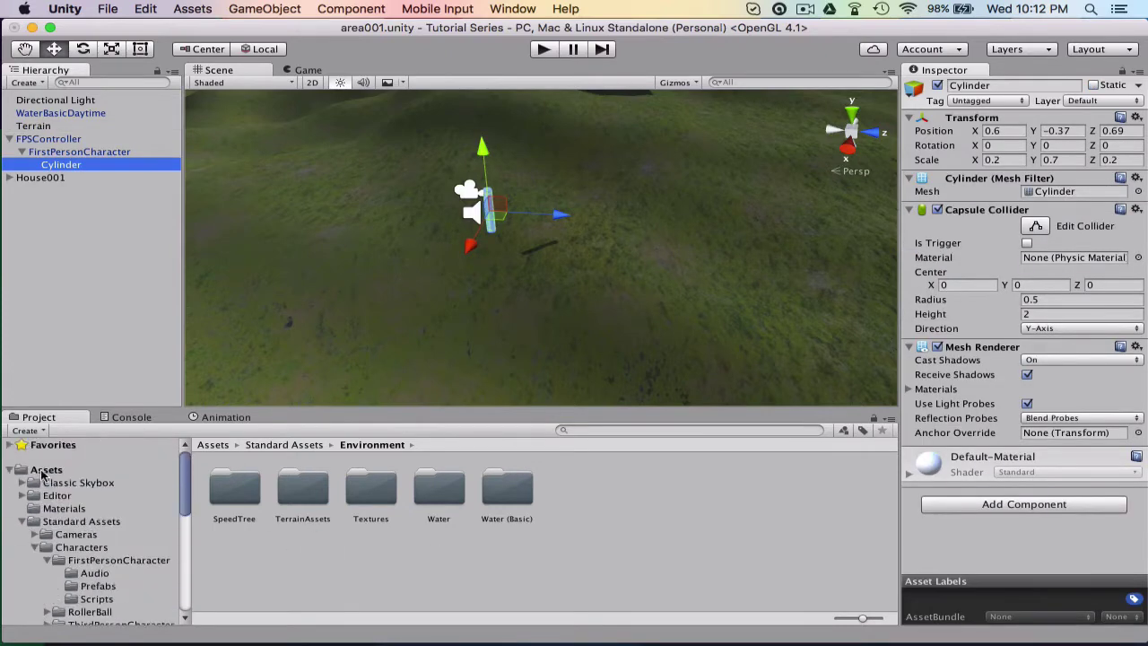
scroll(76, 459, down, 8)
click(34, 508)
scroll(34, 508, up, 8)
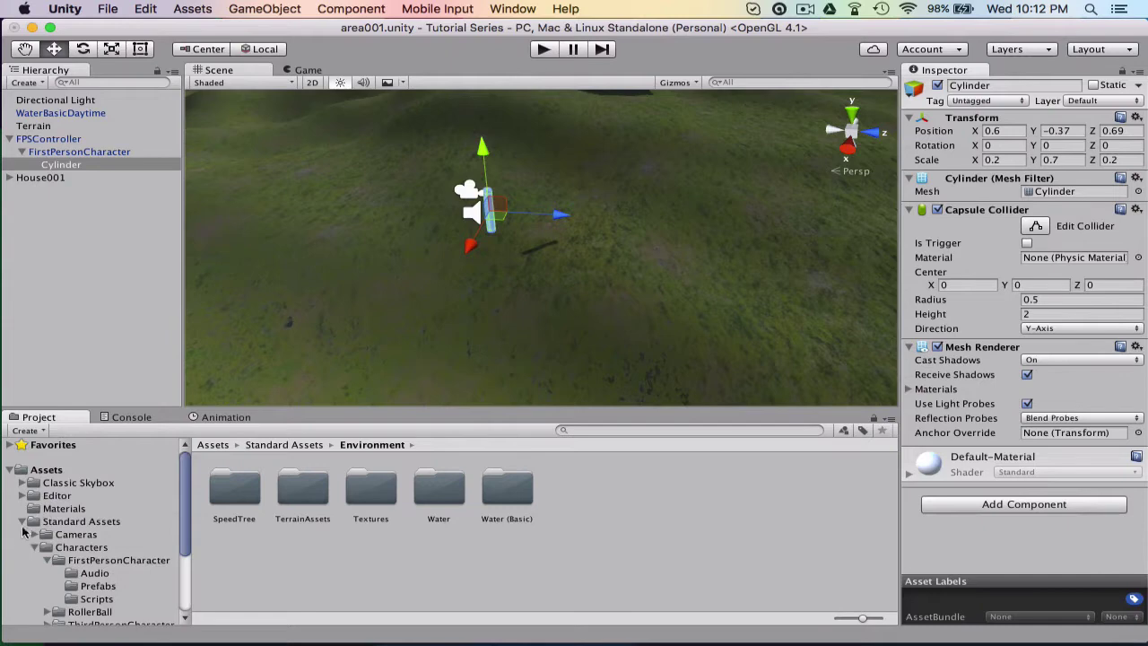
click(22, 521)
click(22, 470)
right_click(321, 550)
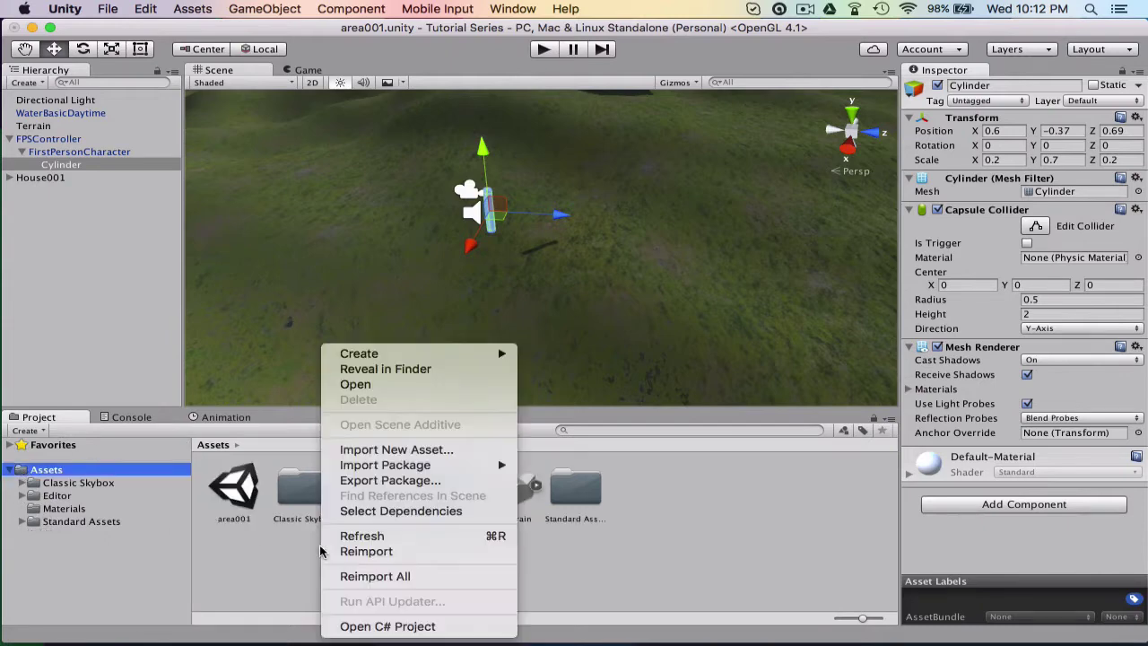
mouse_move(362, 356)
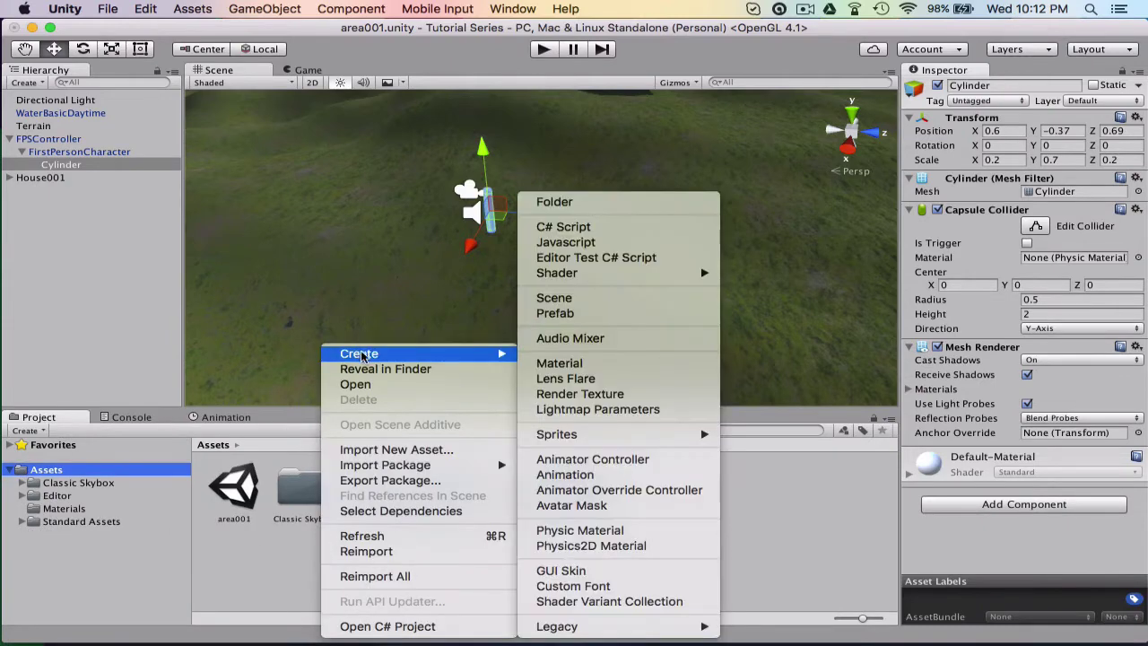
click(671, 205)
text(Scripts)
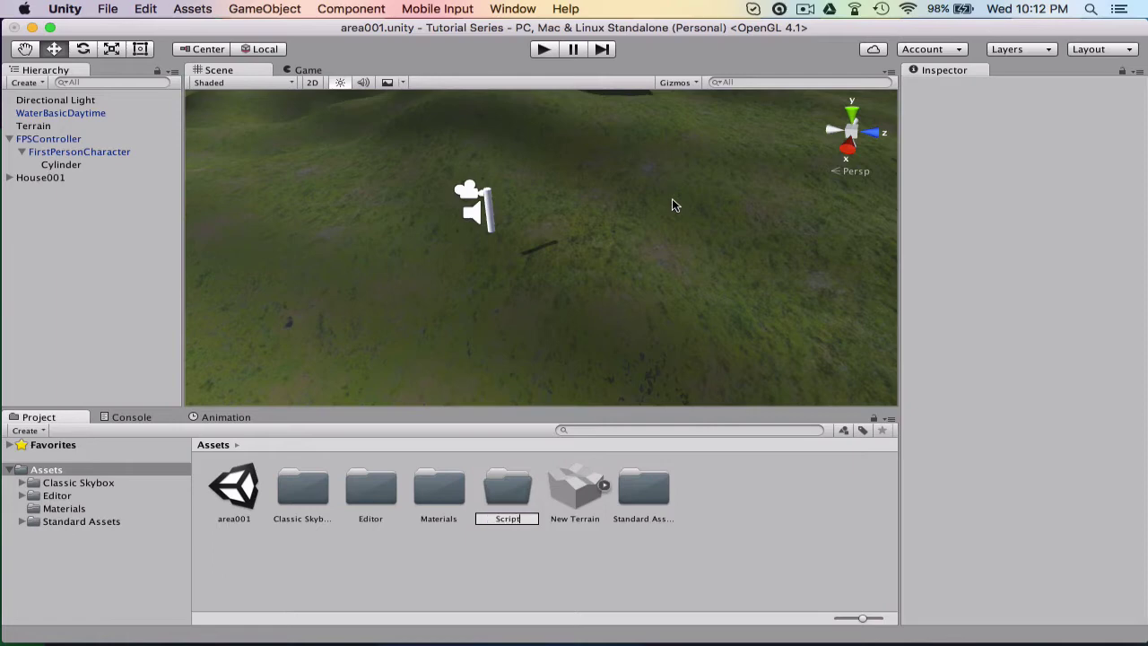
key(Return)
- Add a new JavaScript named AnimateWeapon inside the Scripts folder
double_click(562, 492)
right_click(562, 491)
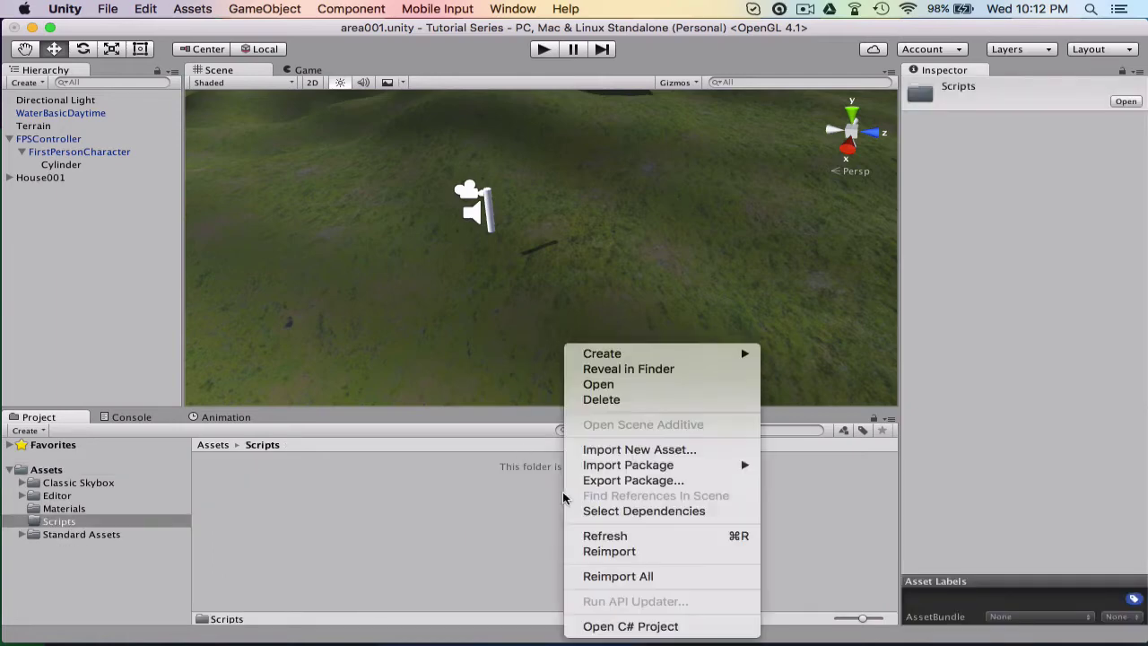
mouse_move(611, 353)
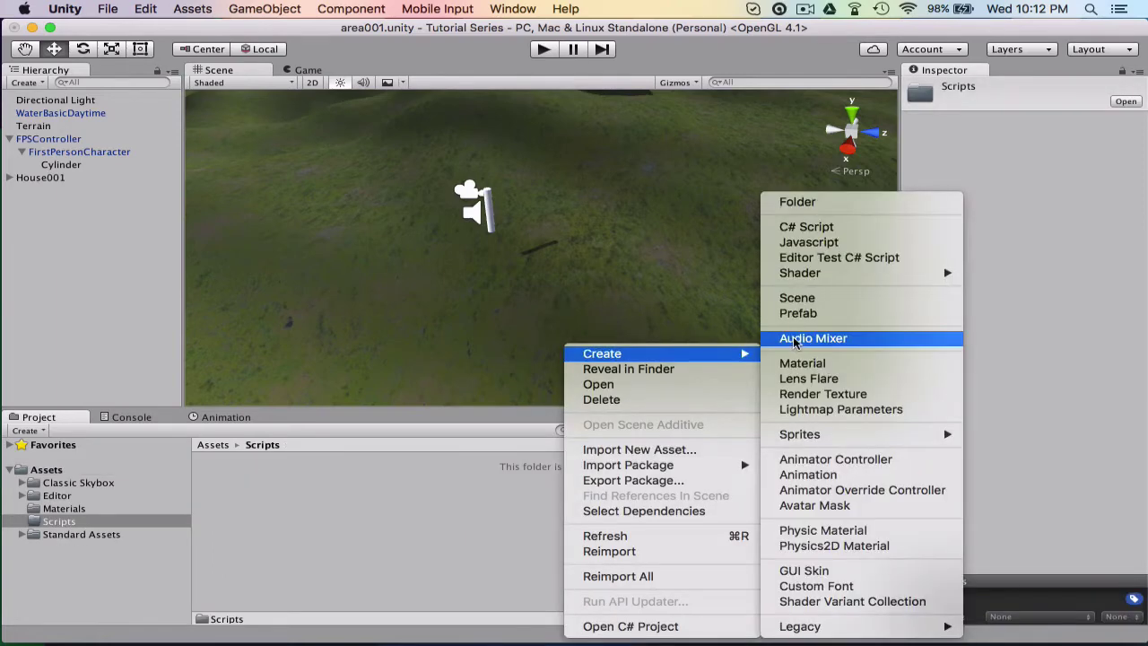
click(794, 242)
text(AnimateWeapo)
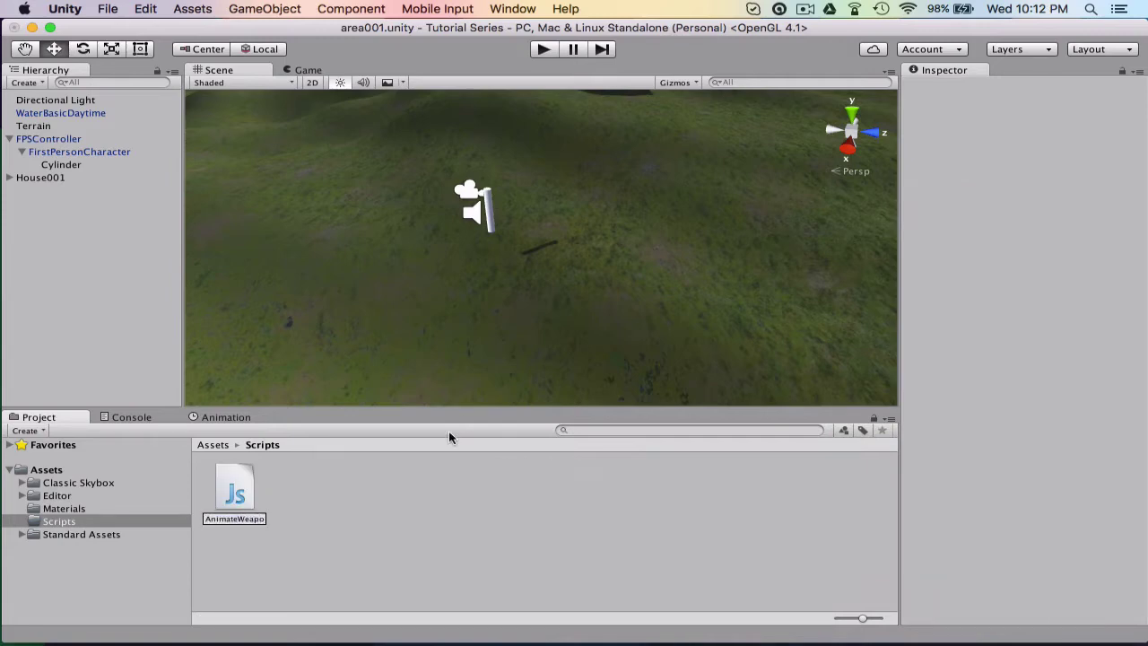
key(BackSpace)
text(on)
key(Return)
- Open AnimateWeapon.js in MonoDevelop, dismiss the project-load error, and reopen the script
double_click(234, 502)
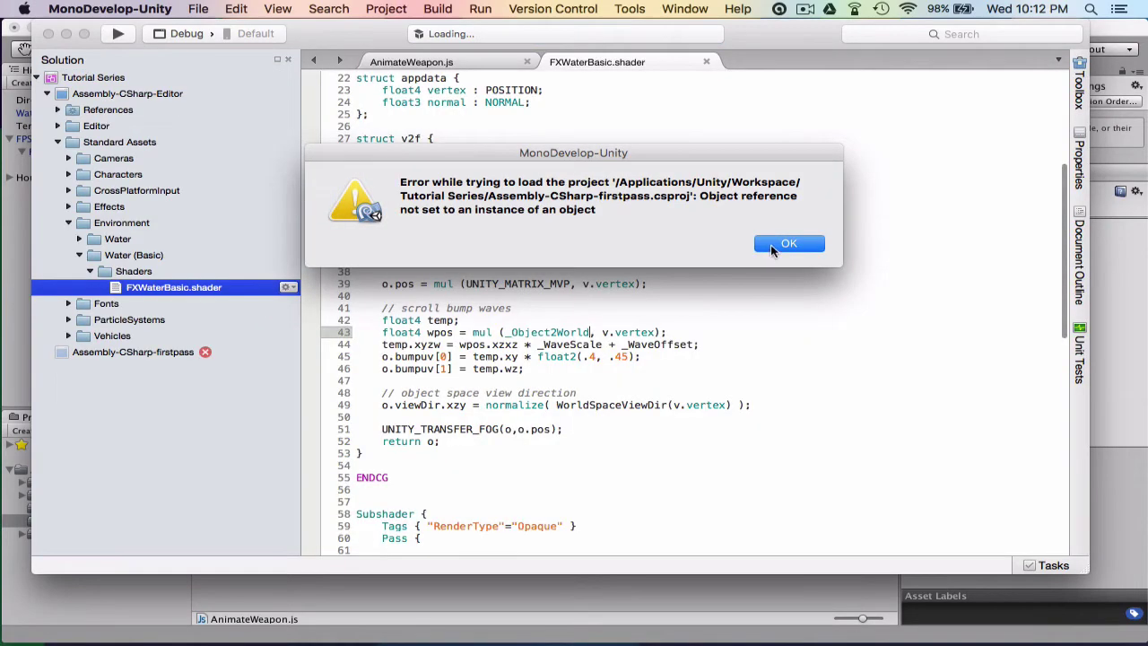
click(781, 244)
click(526, 62)
click(583, 593)
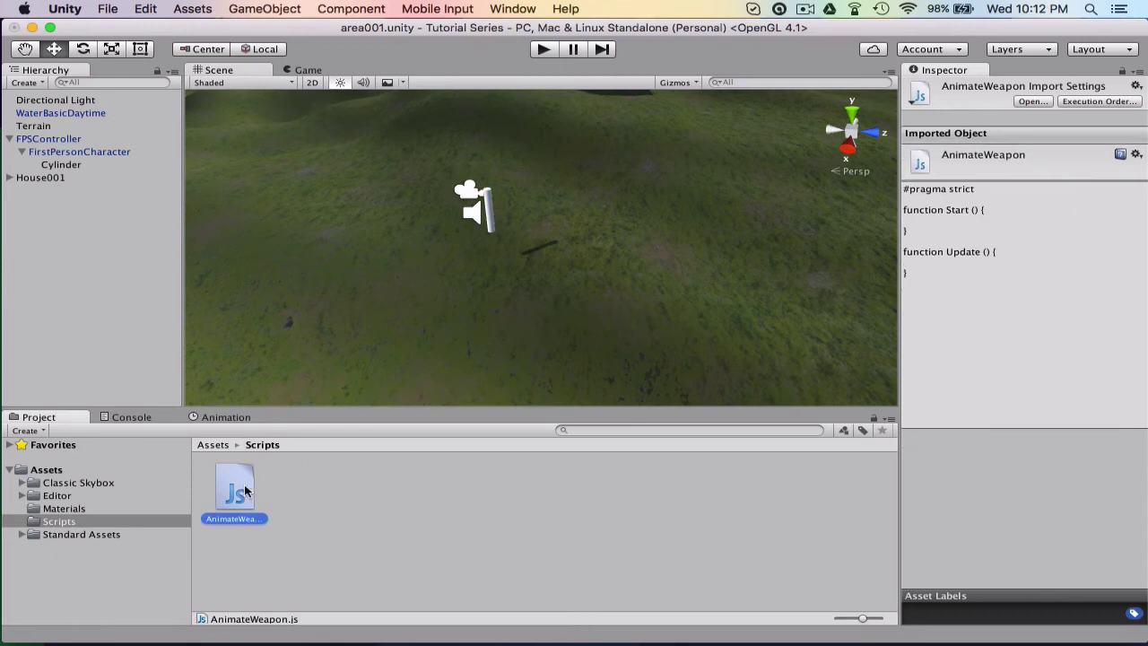
double_click(247, 492)
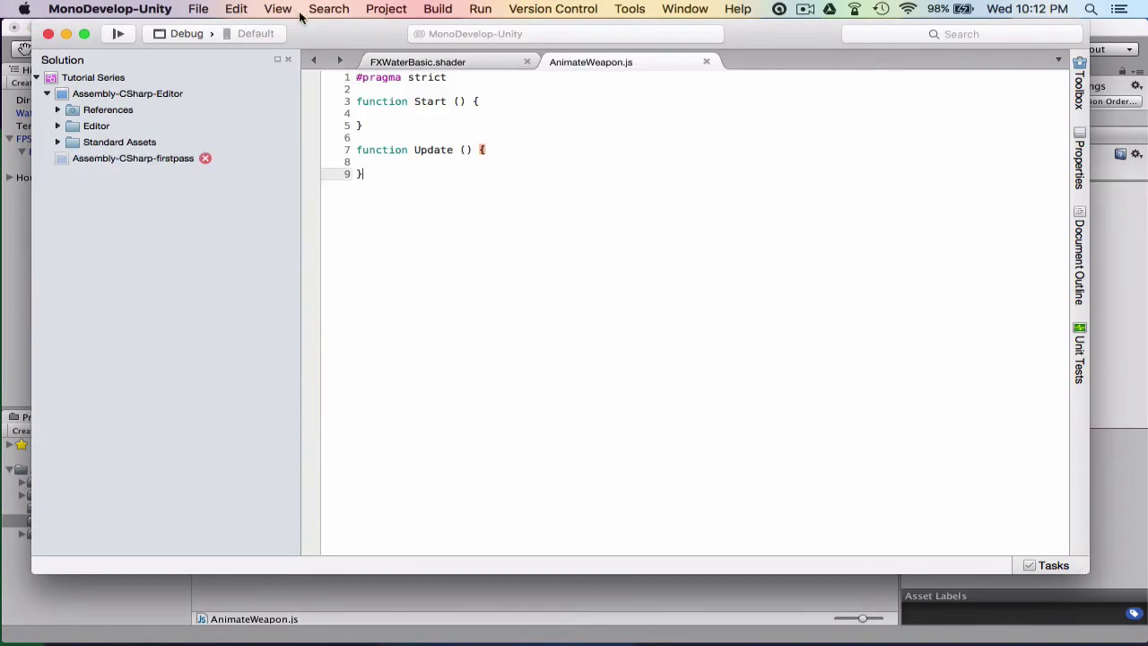
- Remove #pragma strict and the Start function, leaving only Update
key(super+a)
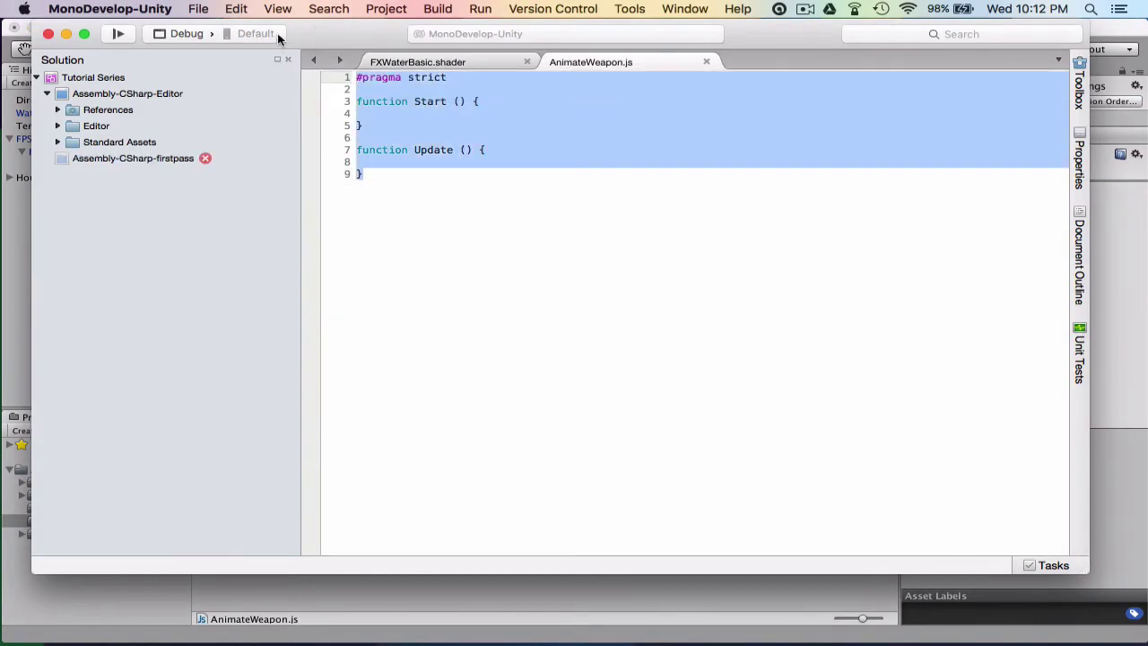
key(BackSpace)
key(super+z)
click(387, 122)
drag(359, 138, 358, 77)
key(BackSpace)
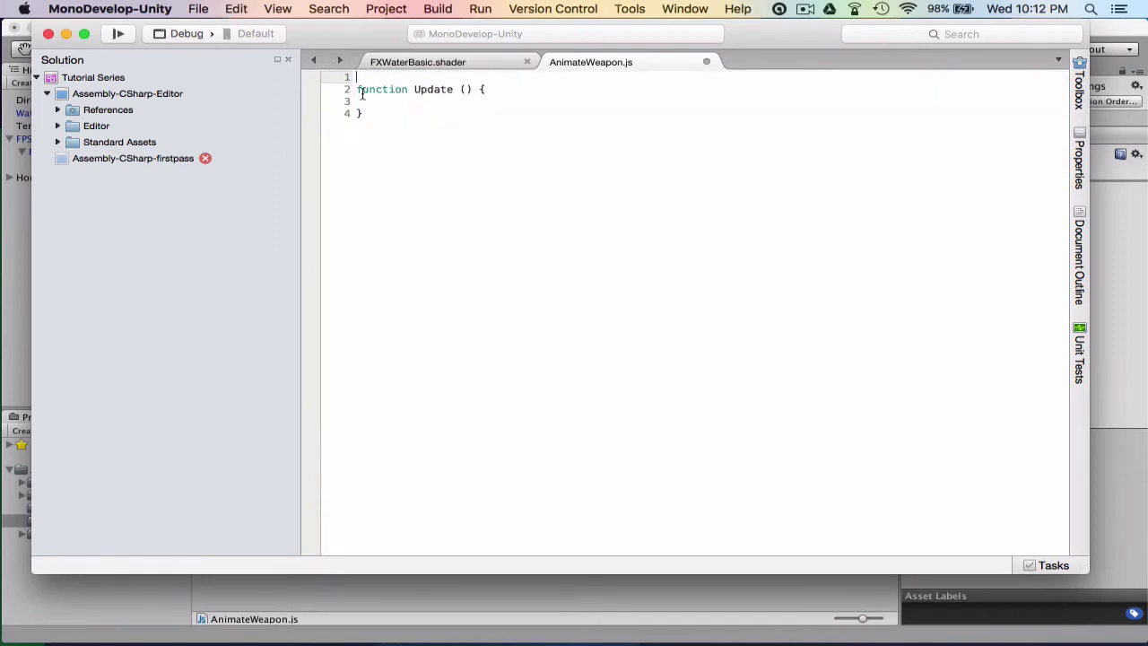
key(Delete)
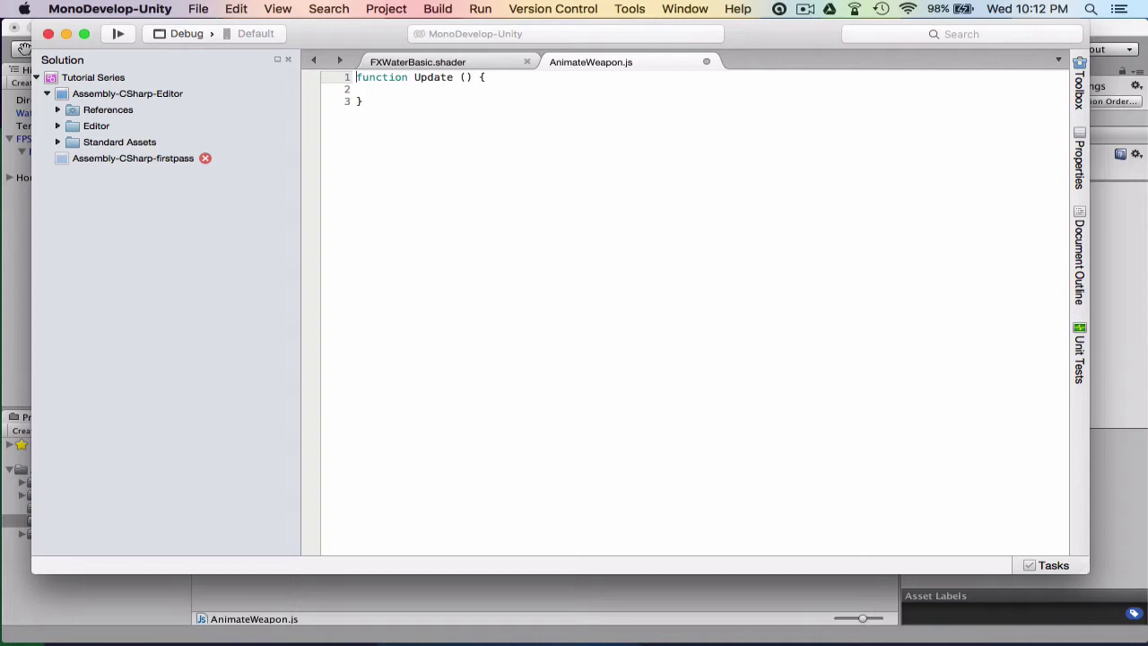
- Begin an if(Input.GetButtonDown("")) check inside Update
click(406, 90)
text(if())
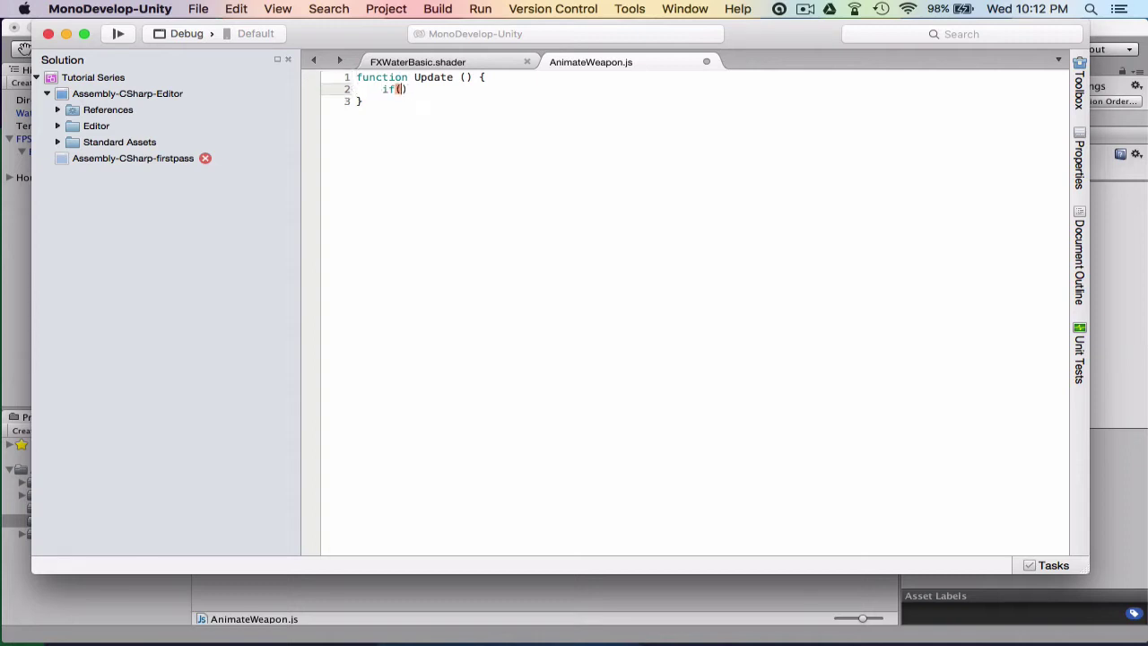
click(460, 78)
key(BackSpace)
click(400, 90)
text(Input.)
text(GetButtonDown)
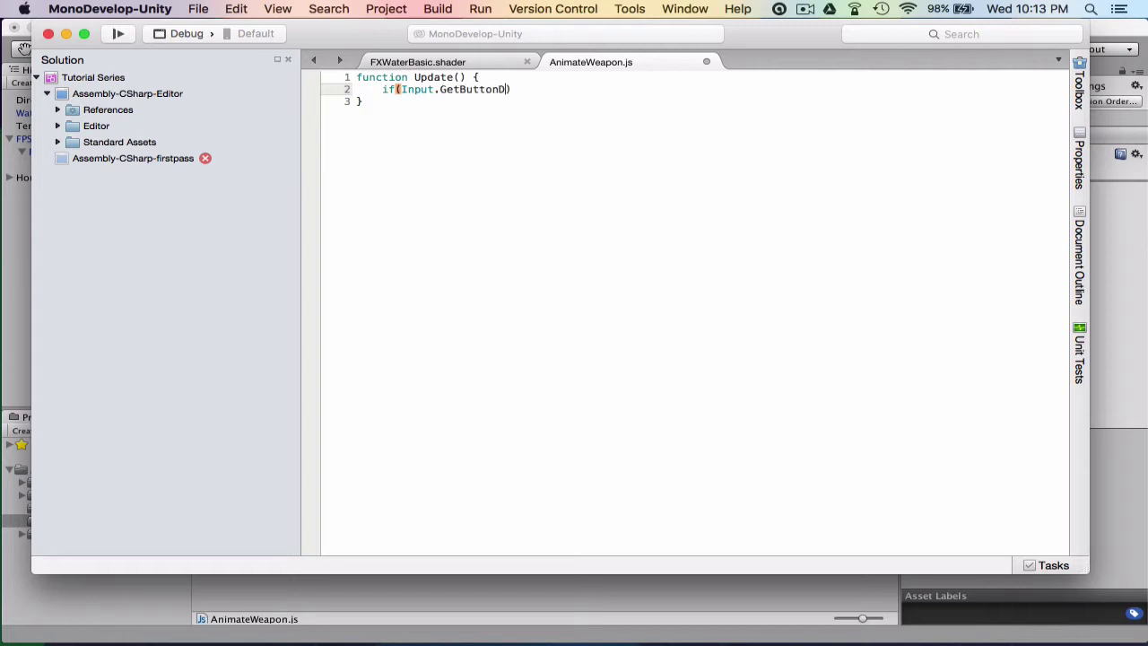
text(("")
- Set the checked button name to "Attack" and save the script
click(537, 90)
text(S)
text(ttack)
key(super+s)
- Add an if block calling GetComponent.<Animation>().Play("WeaponAttack");
click(600, 91)
text({)
key(Return)
key(Return)
text(GetComponent)
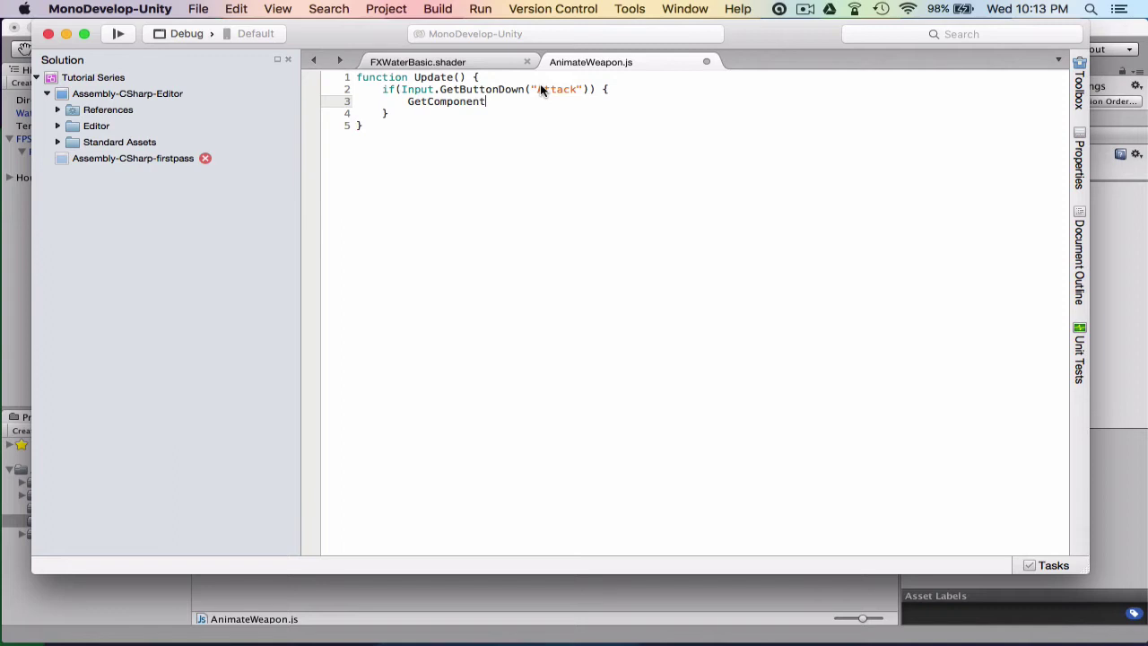
text(.<Animation)
double_click(493, 101)
text(().Play()"Weapo)
key(BackSpace)
key(BackSpace)
key(BackSpace)
text(Wapo)
key(BackSpace)
key(BackSpace)
key(BackSpace)
text(eaponAttack"))
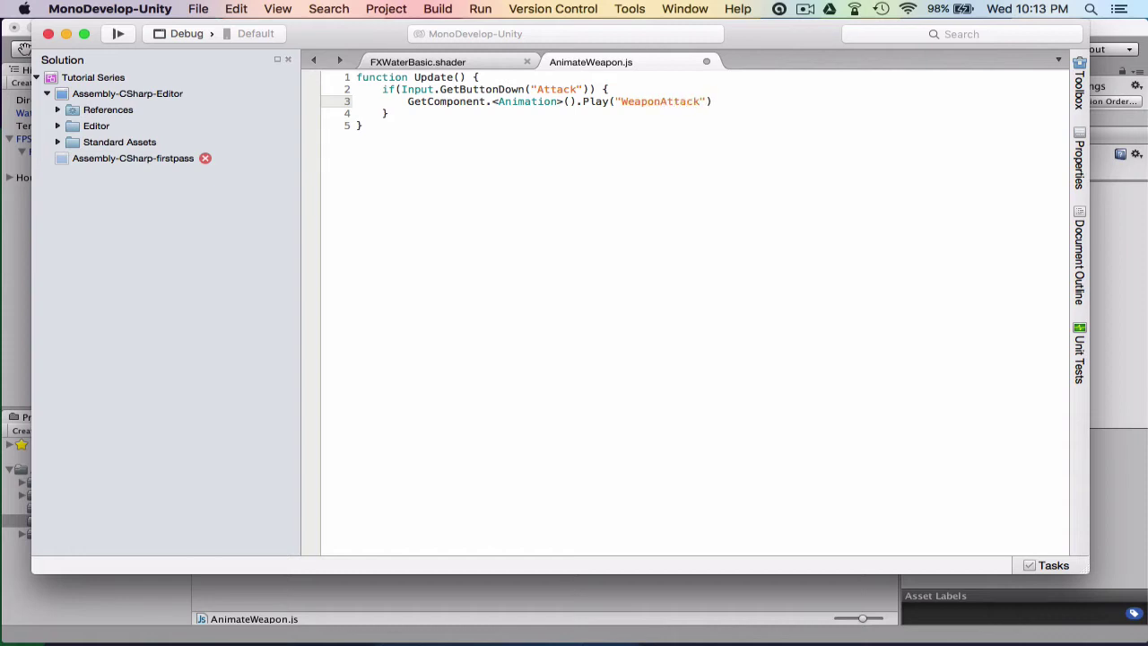
text(;)
- Review the Attack and WeaponAttack lines and save AnimateWeapon.js
drag(438, 90, 536, 90)
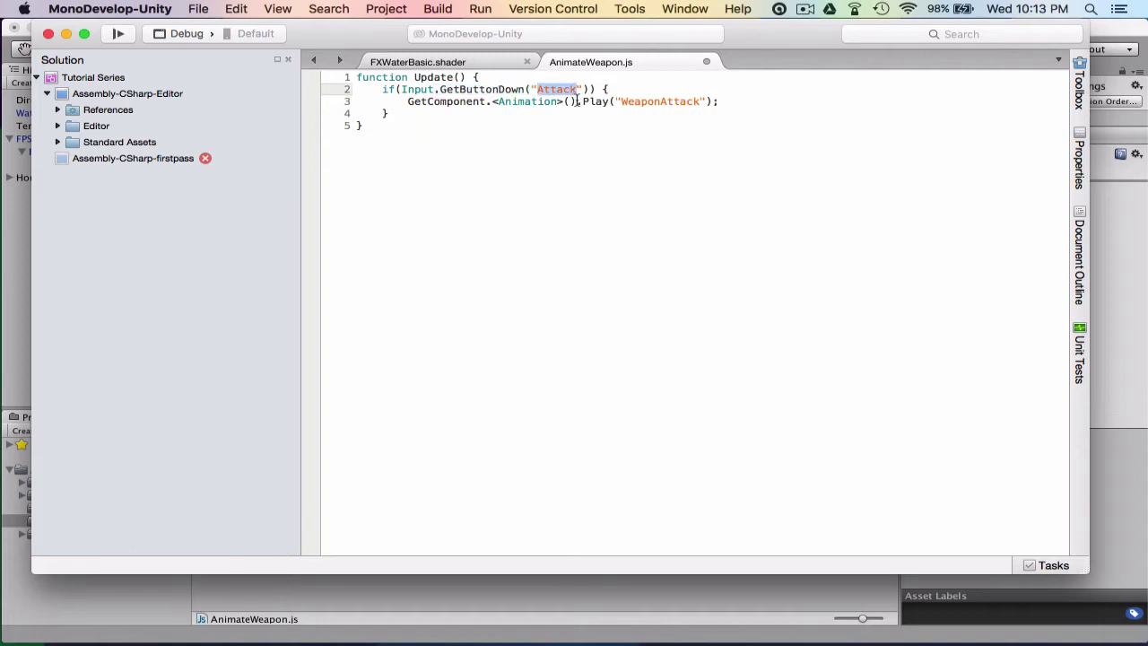
drag(411, 104, 706, 101)
click(700, 100)
key(super+s)
- Open the project Input settings and inspect the Fire1 axis, whose alt button is mouse 0
click(527, 617)
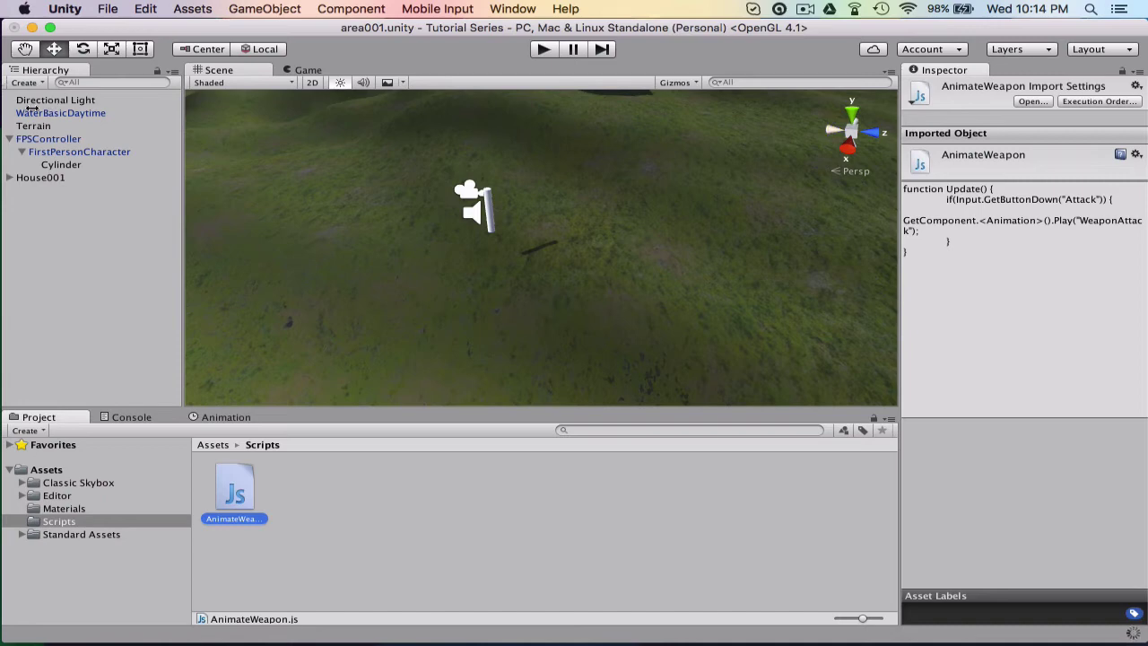
click(110, 9)
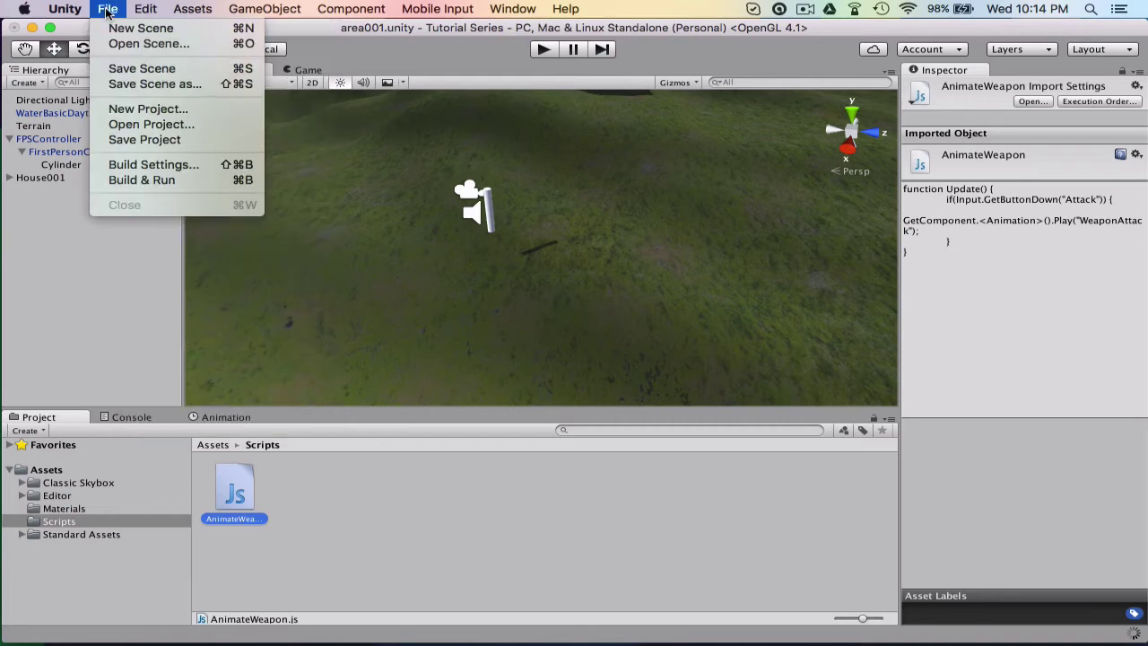
mouse_move(146, 8)
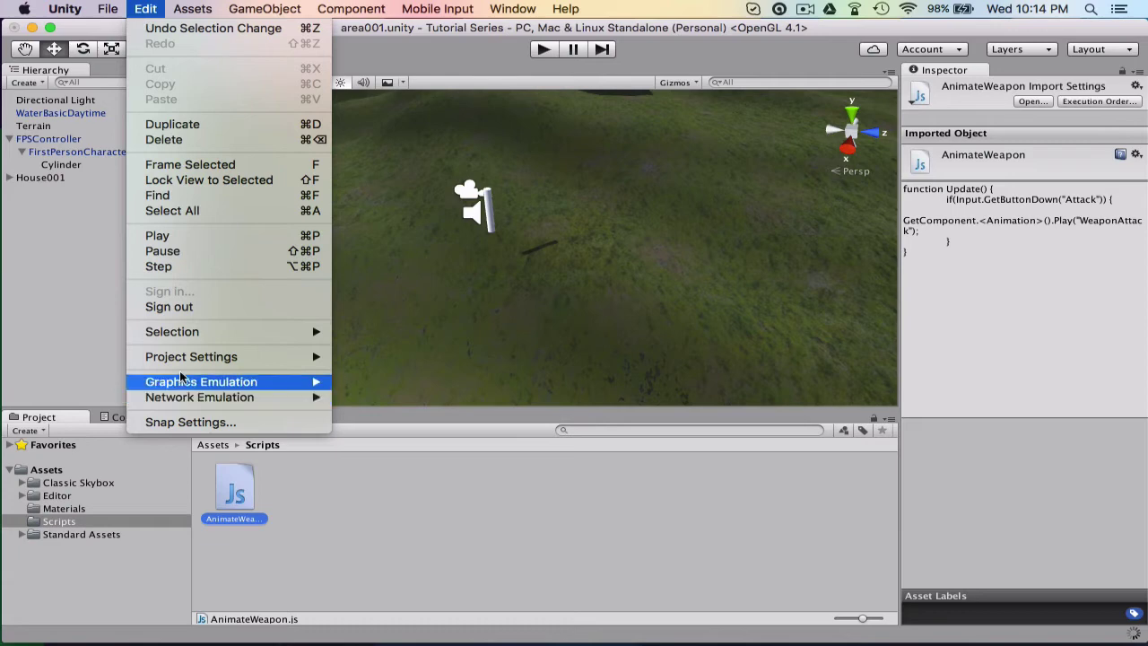
mouse_move(179, 361)
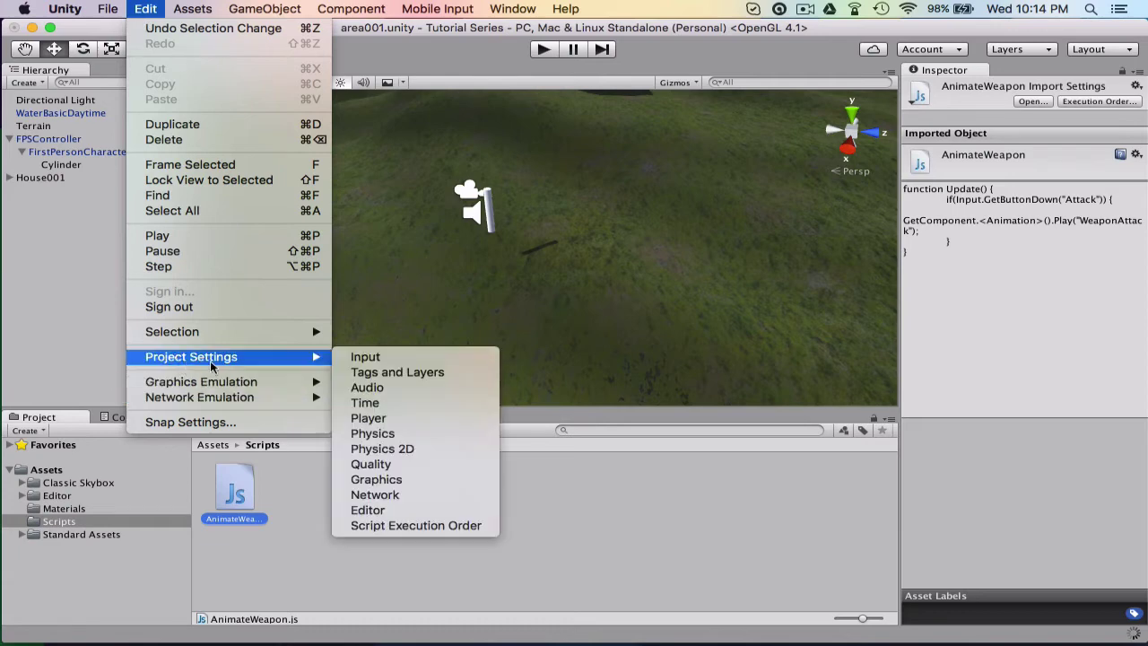
click(365, 357)
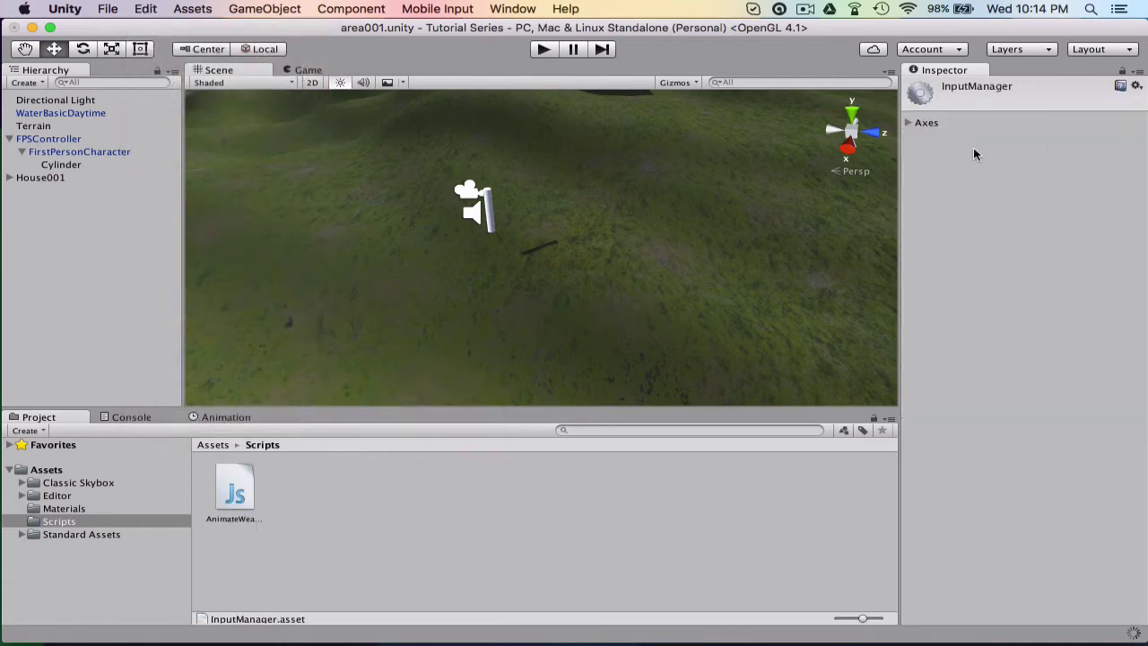
click(908, 122)
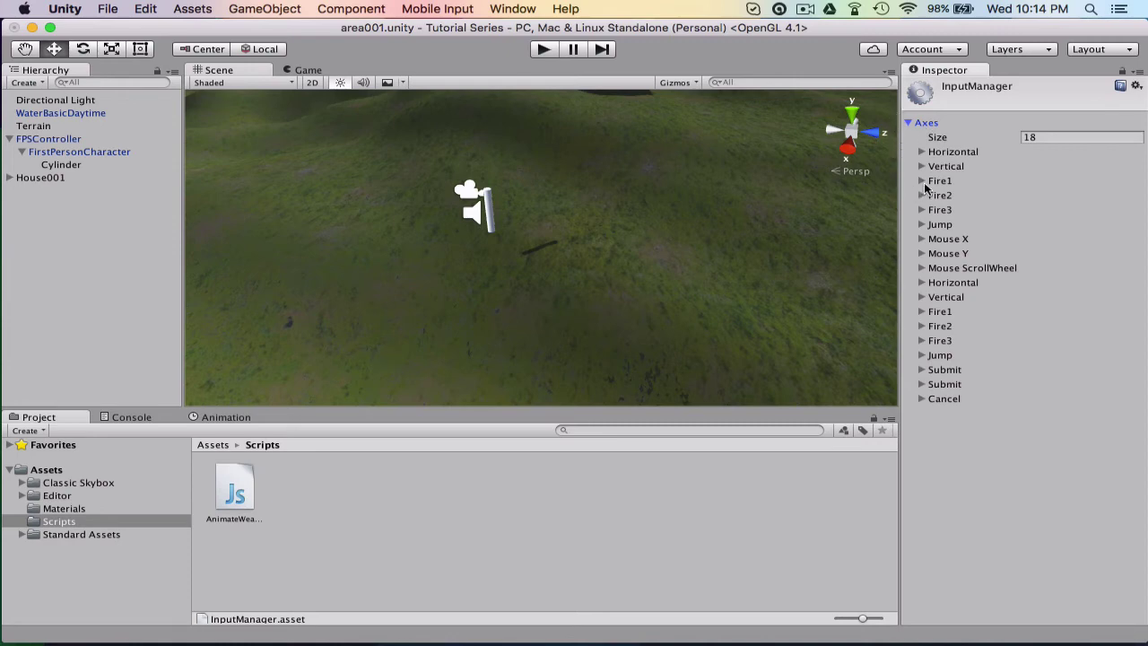
click(938, 181)
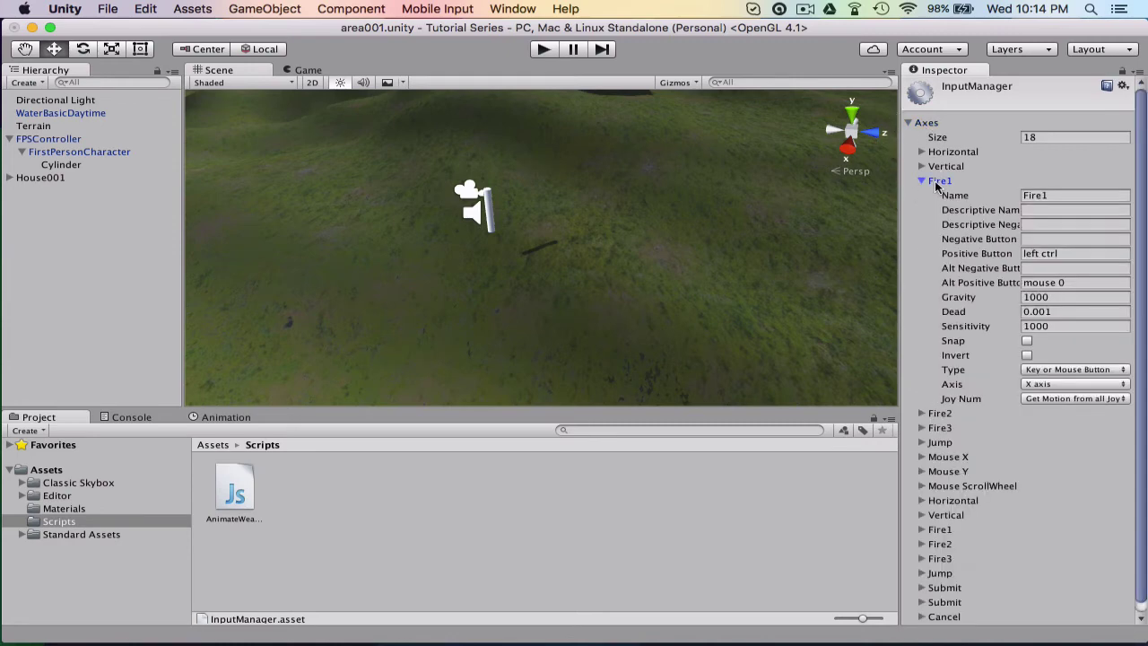
scroll(1003, 224, down, 1)
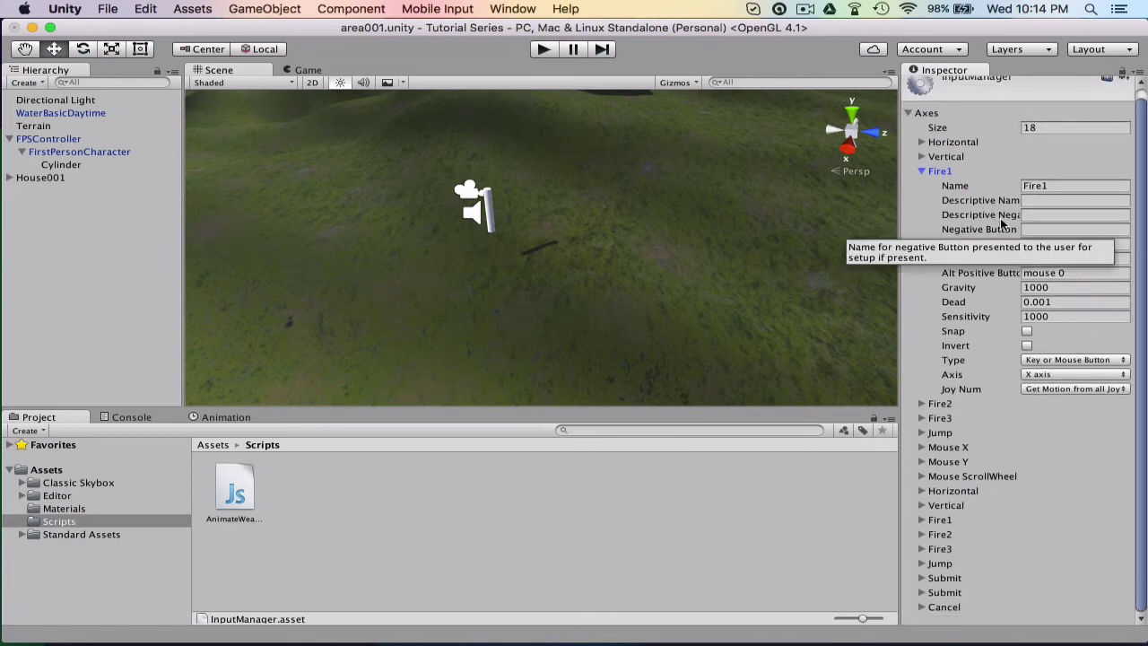
click(997, 278)
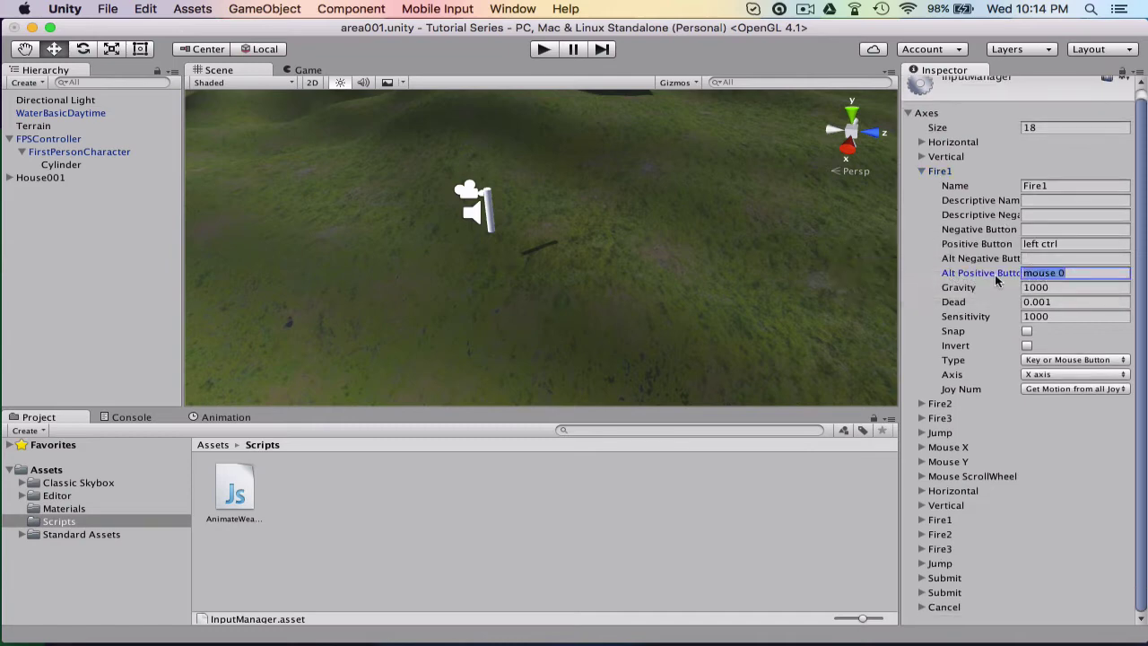
click(920, 170)
- Replace Attack with Fire1 in the button check and save the script
mouse_move(559, 612)
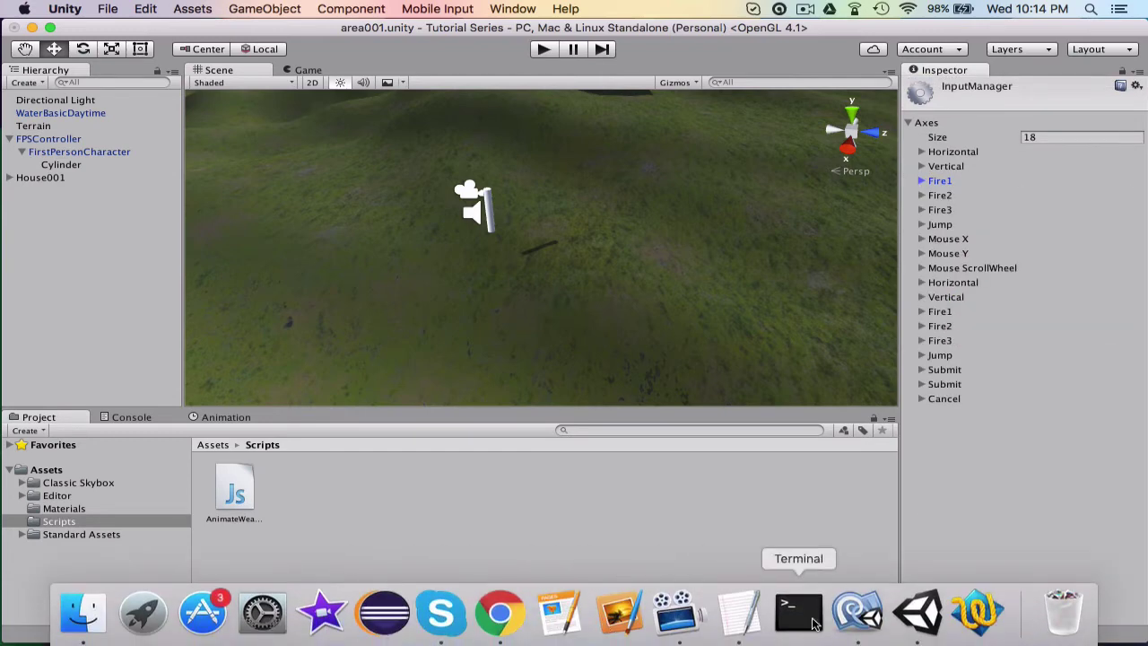
click(851, 616)
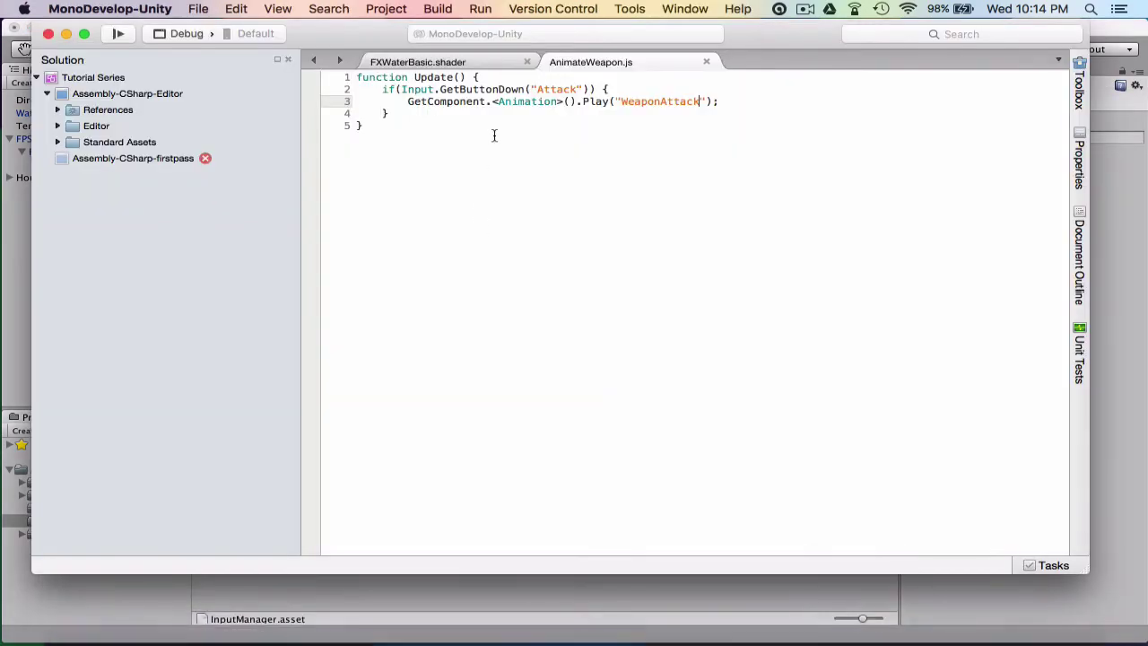
double_click(553, 89)
text(Fire1)
key(super+s)
click(574, 606)
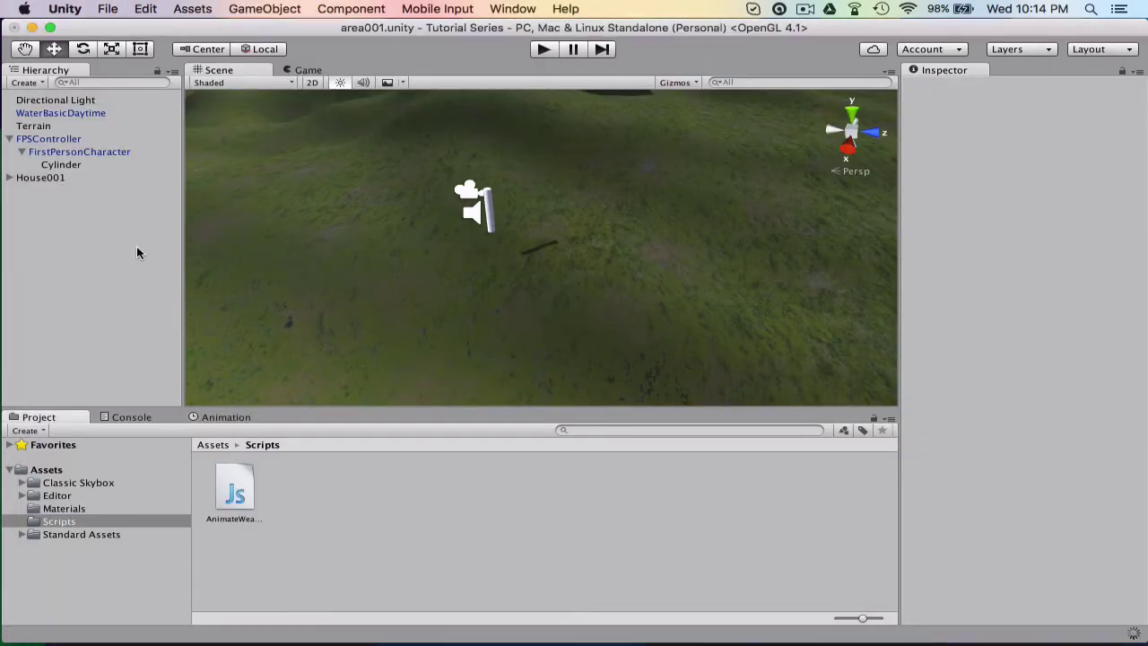
- Drag AnimateWeapon.js onto the Cylinder so it gains an Animate Weapon component
click(61, 165)
drag(237, 498, 74, 167)
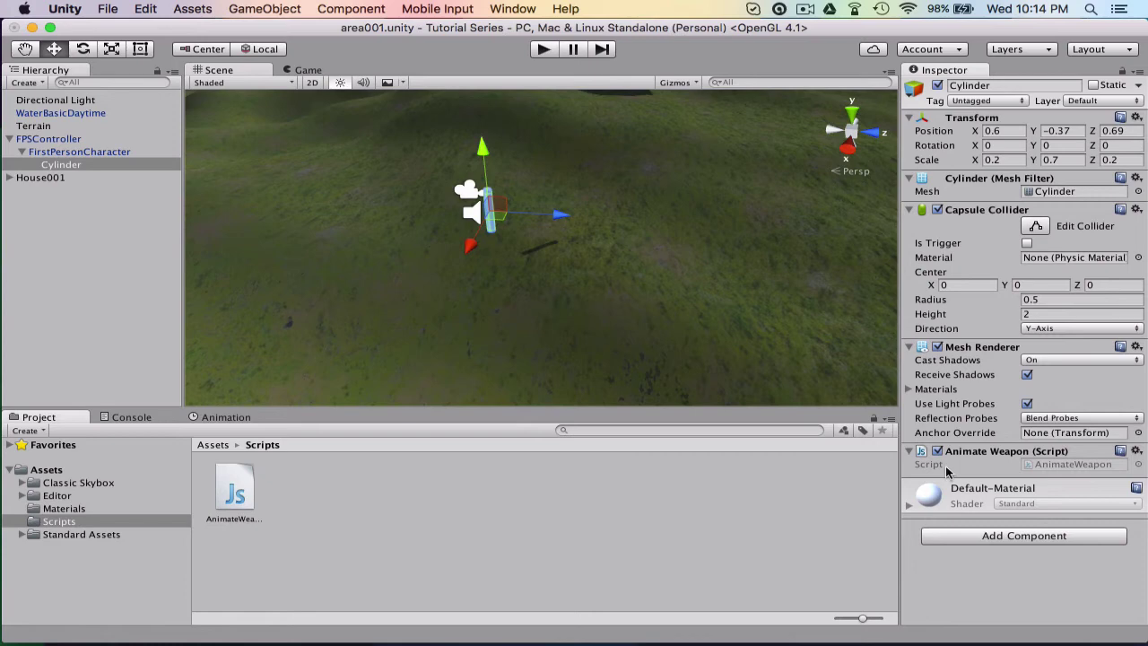
click(86, 167)
- Create and save an empty 'WeaponAttack' animation clip for the Cylinder in the Animation window
click(218, 418)
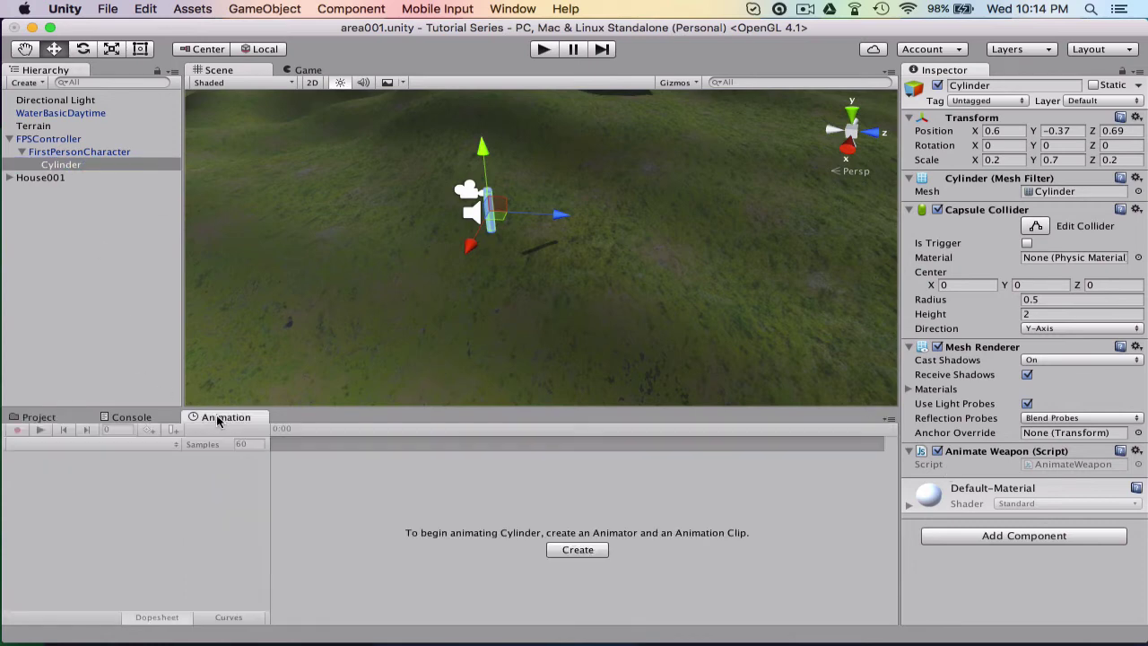
click(583, 551)
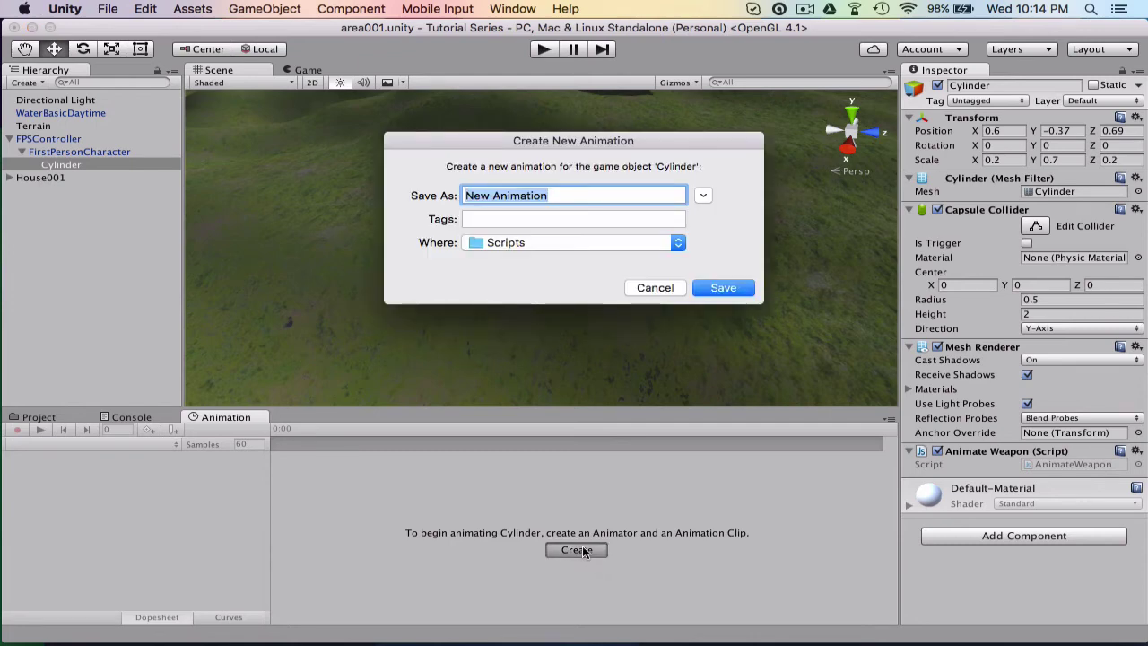
text(WeaponAttack)
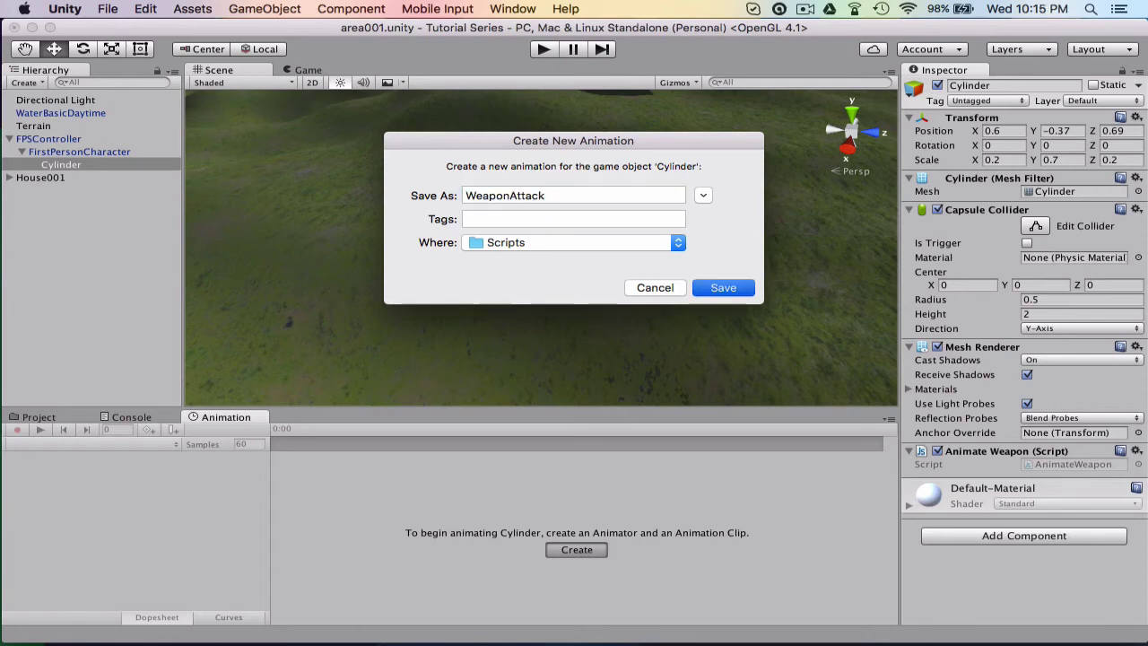
key(Return)
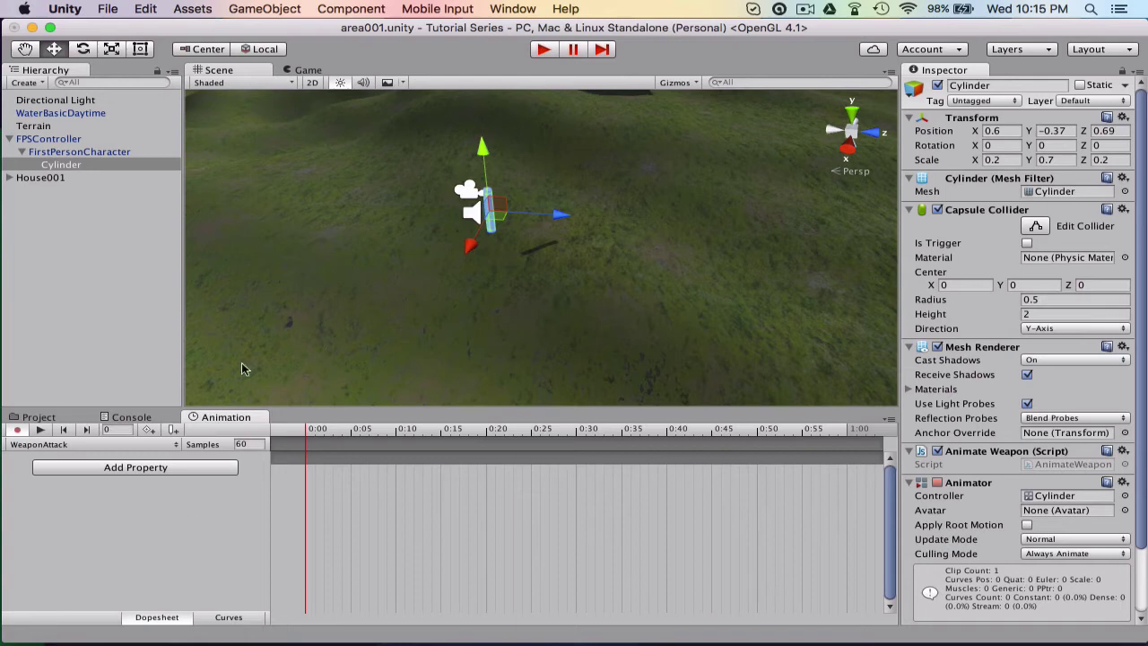
scroll(341, 173, up, 3)
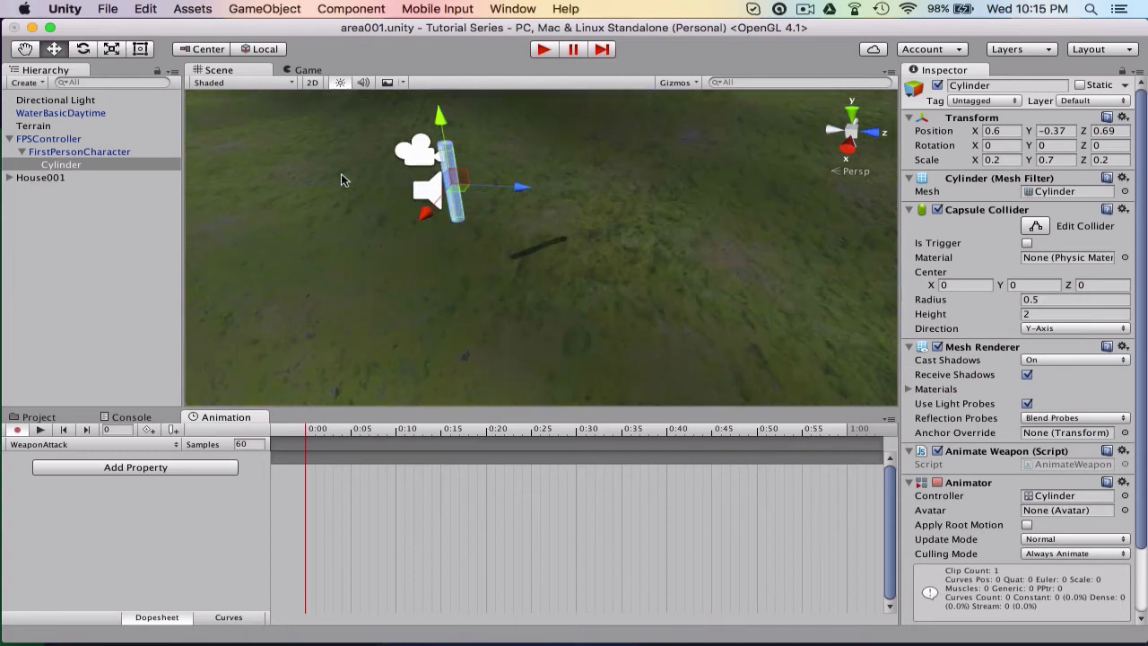
click(25, 48)
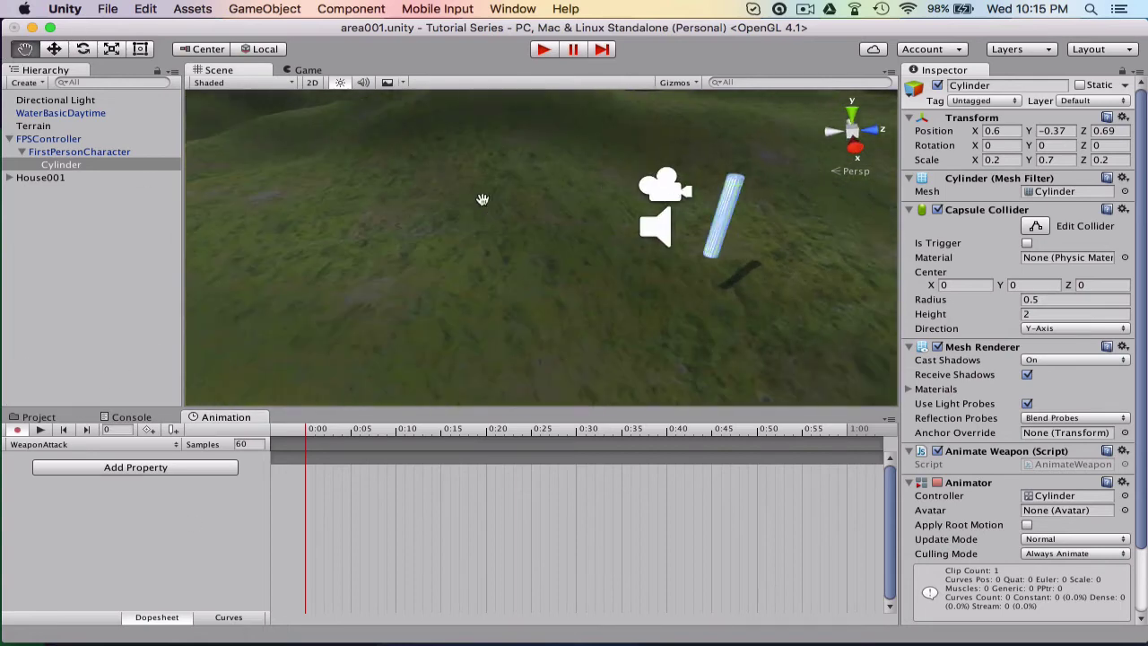